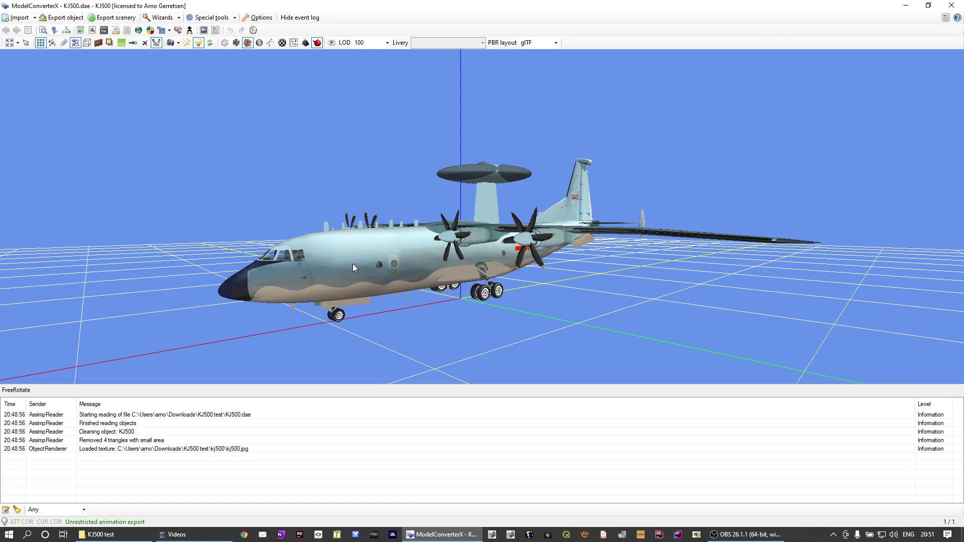
Load the recent kj500 package modelLib.BGL and orbit and zoom around the exported aircraft
drag(435, 256, 469, 252)
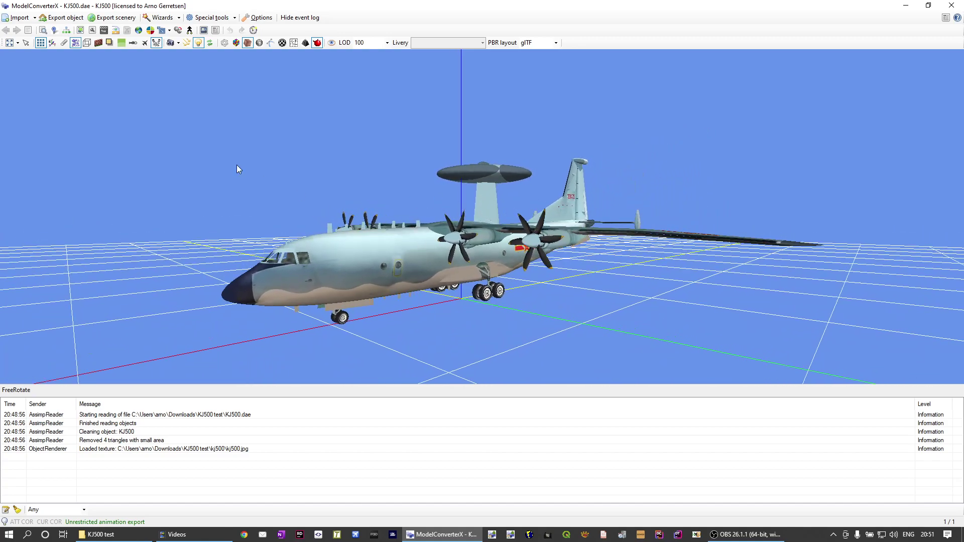
click(36, 19)
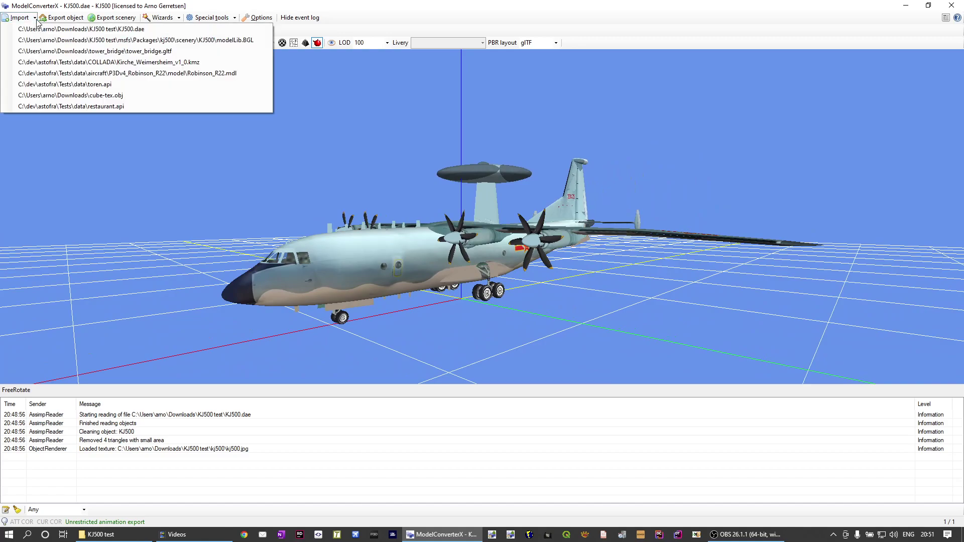
click(42, 40)
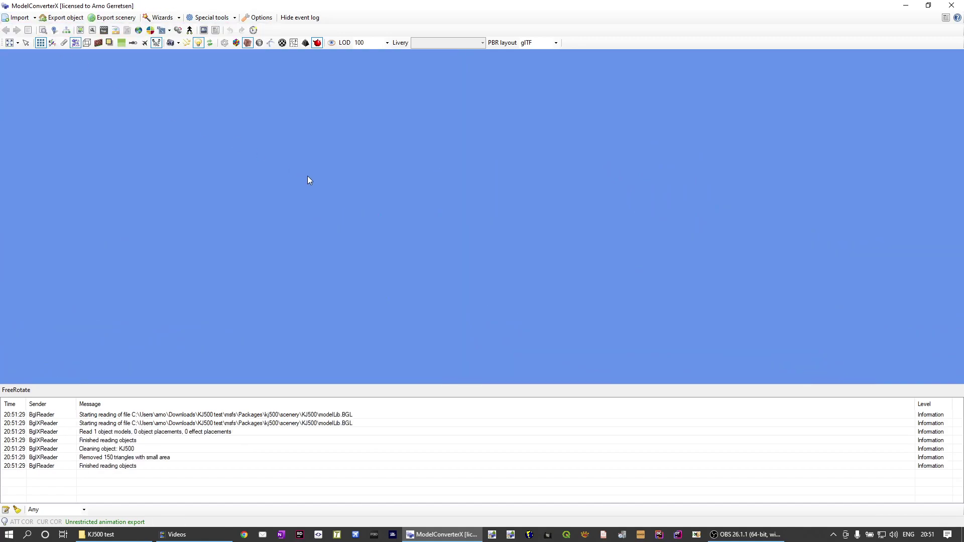
drag(476, 228, 351, 215)
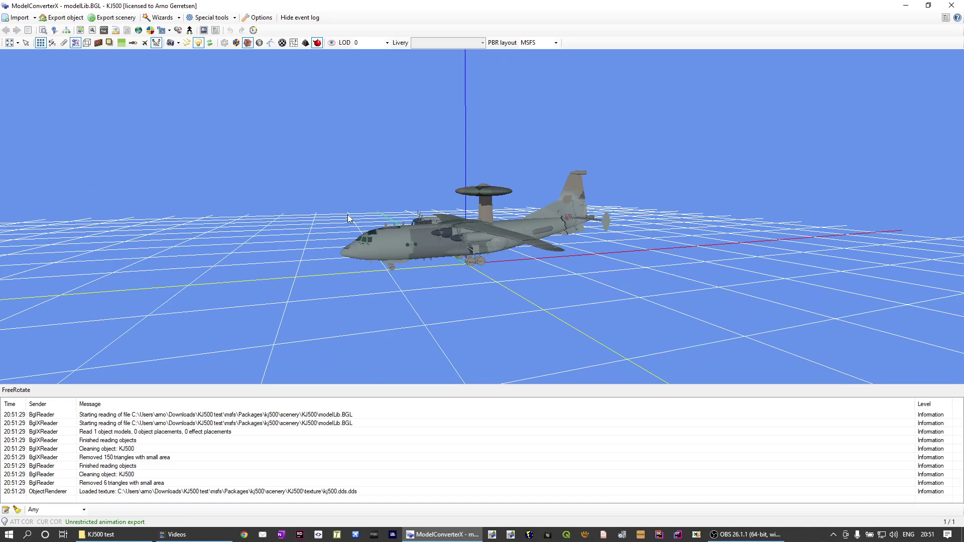
scroll(420, 248, up, 4)
mouse_move(420, 248)
mouse_down()
mouse_move(452, 245)
mouse_move(431, 247)
mouse_up()
scroll(431, 247, down, 2)
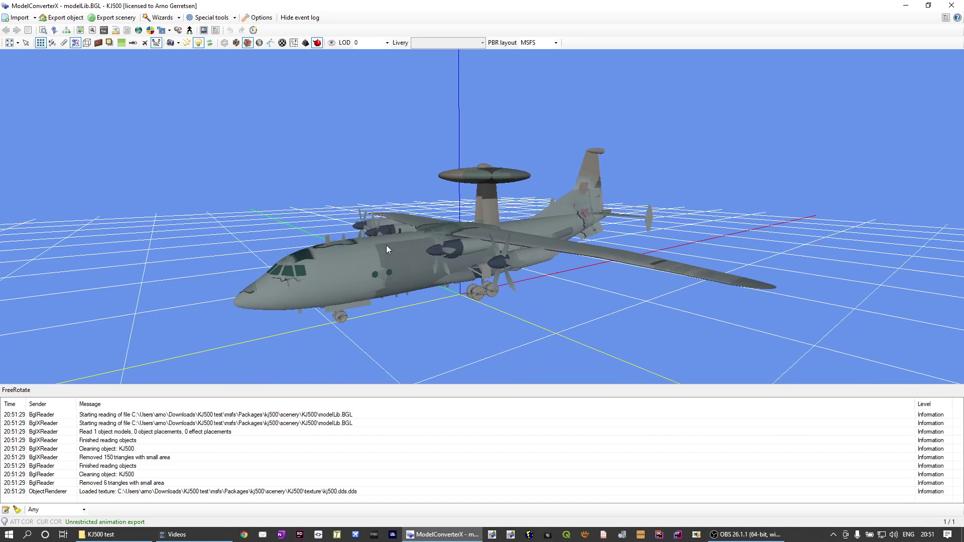
mouse_move(402, 253)
mouse_down()
mouse_move(423, 255)
mouse_move(409, 251)
mouse_up()
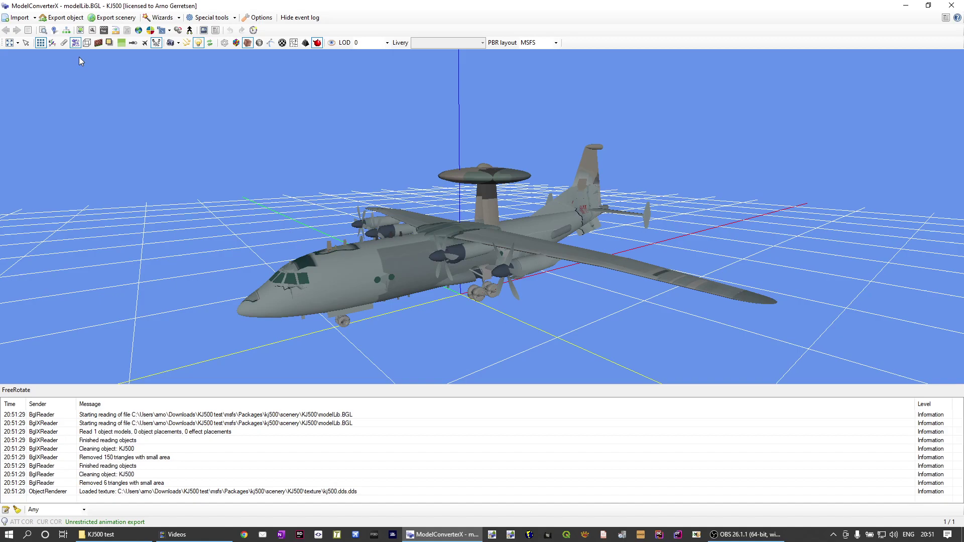
Reload the original KJ500.dae from recent imports and orbit to view its kj500.jpg texture
click(36, 18)
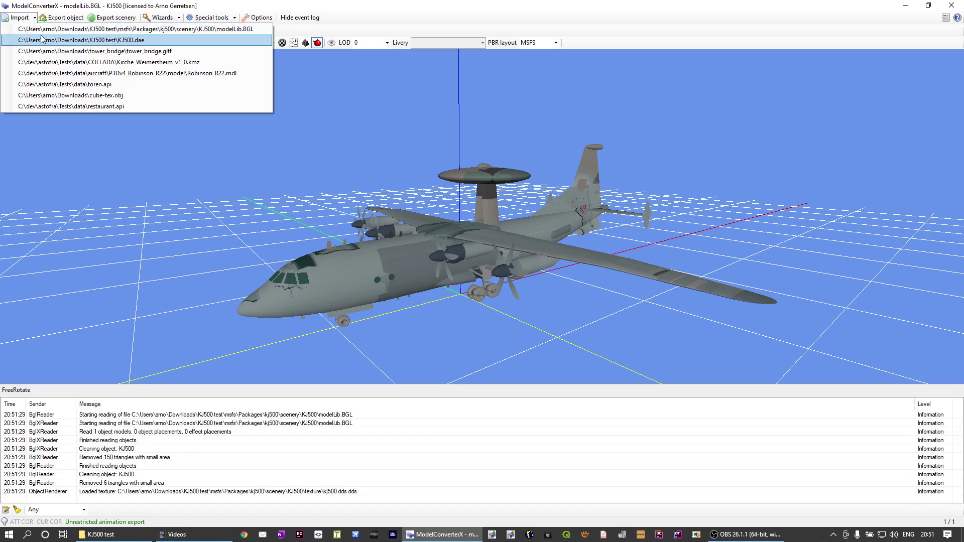
click(75, 40)
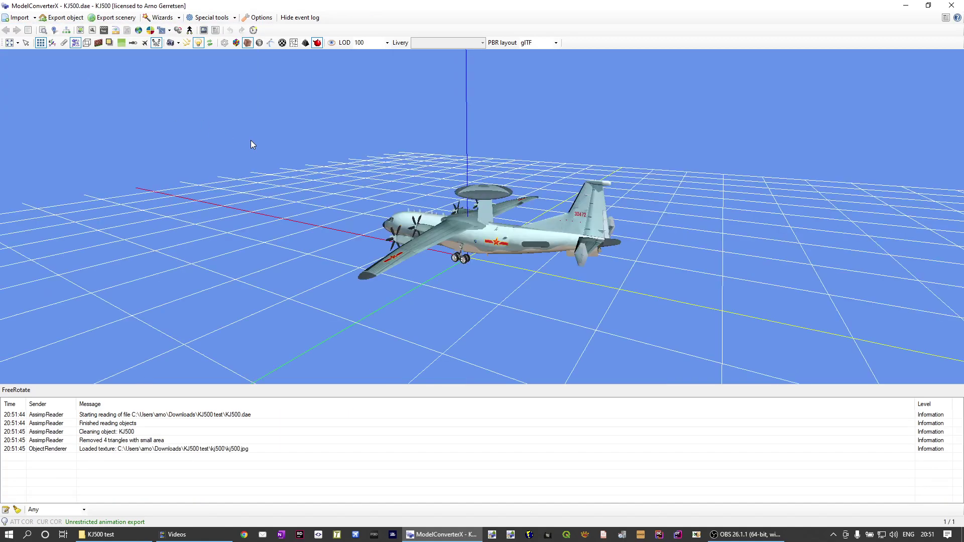
drag(330, 208, 429, 231)
scroll(438, 225, up, 8)
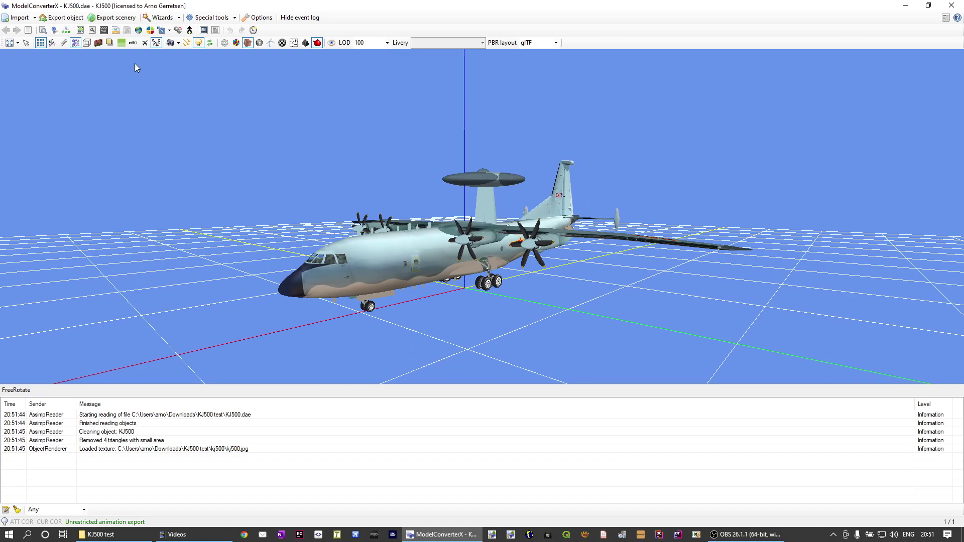
Open the object hierarchy and select the first ModelPart (kj500 material, 50514 triangles)
click(66, 34)
drag(578, 209, 131, 78)
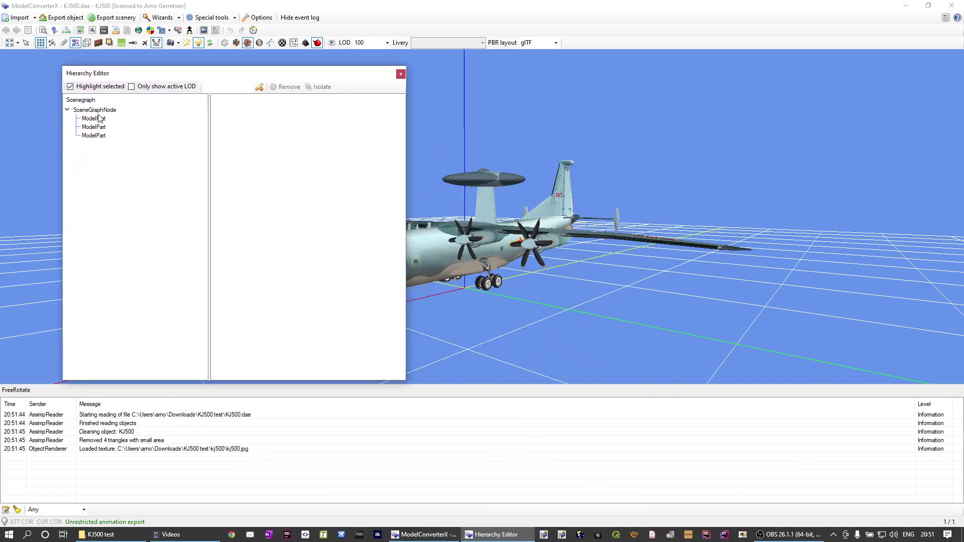
click(151, 134)
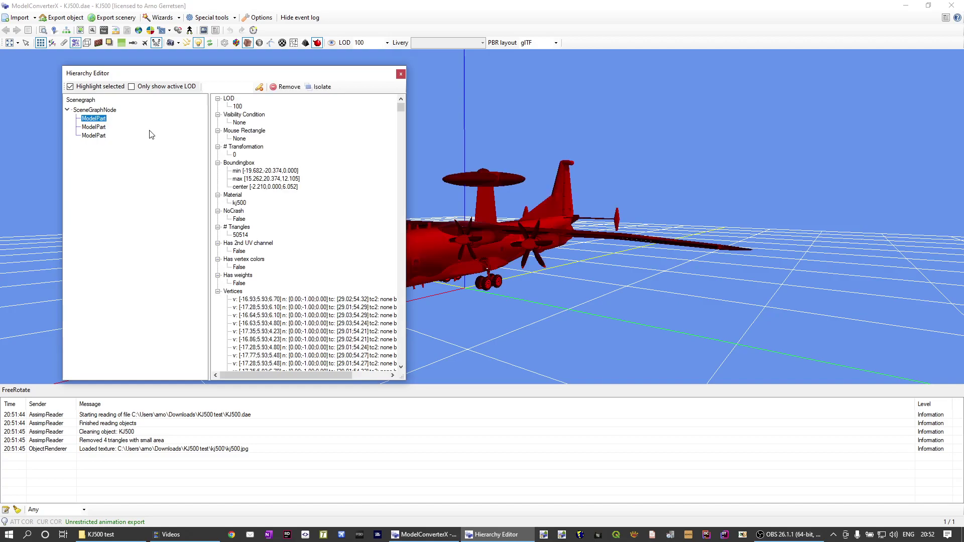
Glance at Options unchanged, then scroll the vertex list showing texture coordinates like 29.02 and 54.32
click(260, 17)
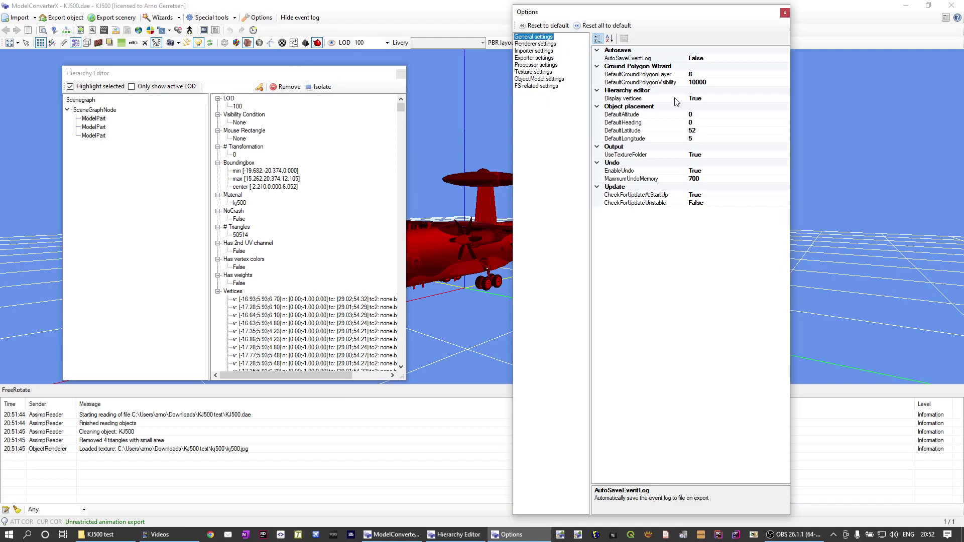
click(784, 12)
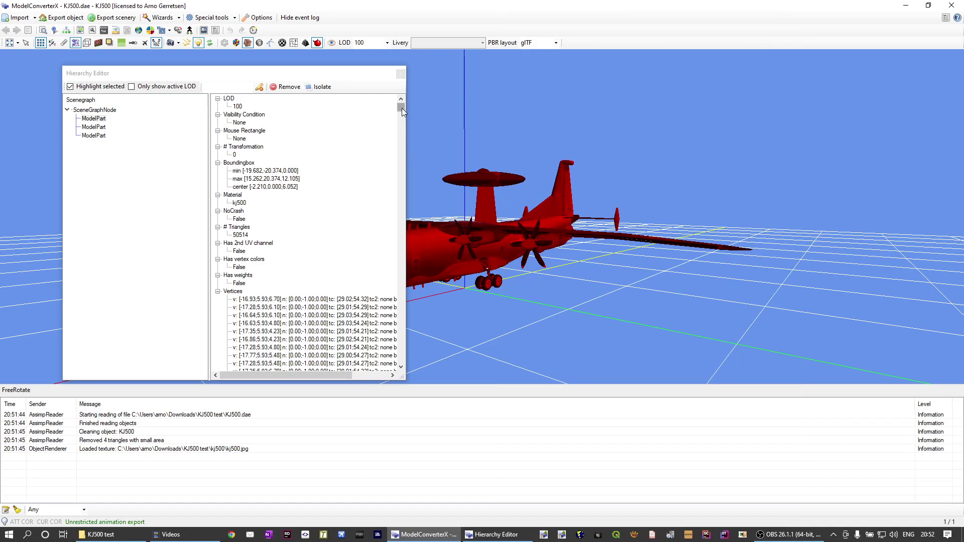
mouse_move(402, 107)
mouse_down()
mouse_move(402, 119)
mouse_move(403, 107)
mouse_up()
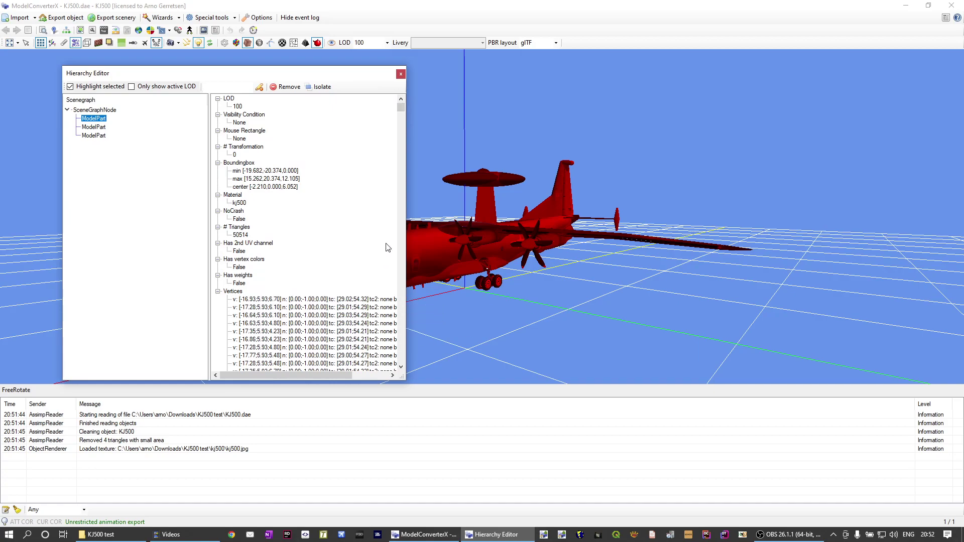
mouse_move(401, 107)
mouse_down()
mouse_move(401, 131)
mouse_move(403, 101)
mouse_up()
mouse_move(402, 108)
mouse_down()
mouse_move(421, 229)
mouse_move(402, 103)
mouse_up()
Close the hierarchy, view the KJ500 in texture-distortion shading from several angles, then restore texturing
click(400, 75)
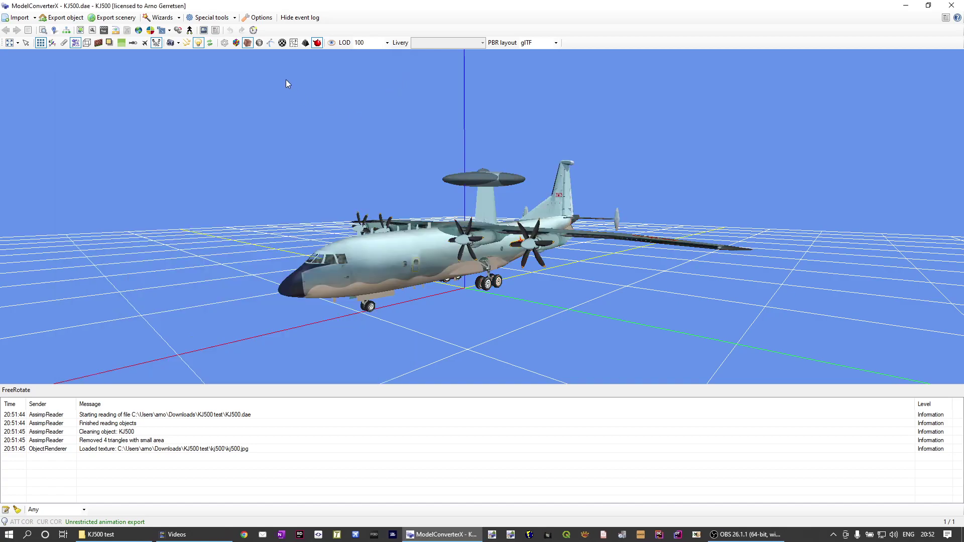
click(293, 45)
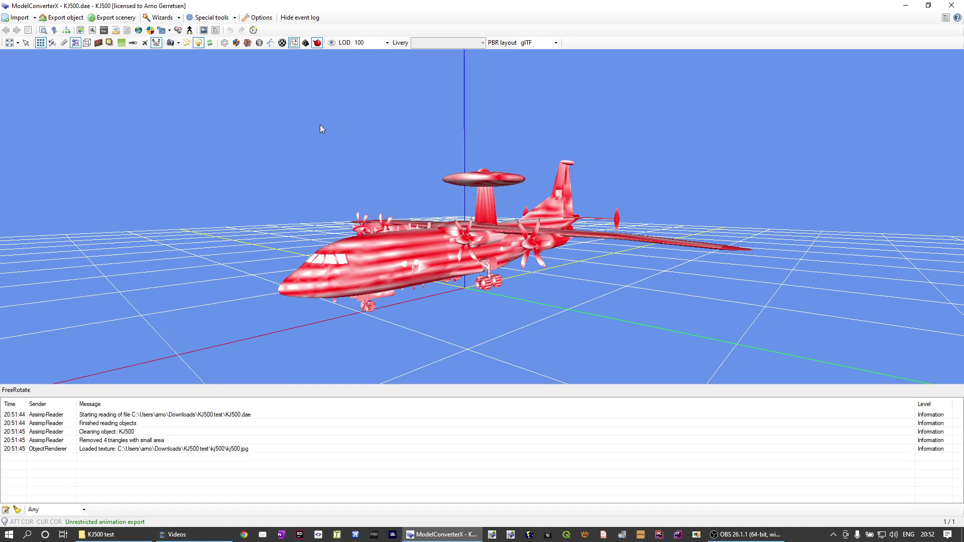
drag(331, 161, 359, 172)
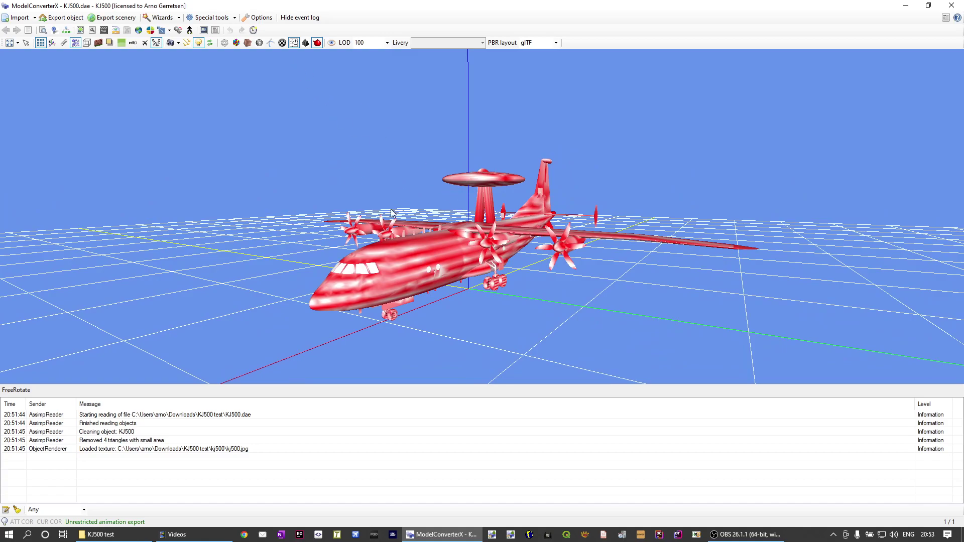
click(294, 43)
drag(402, 191, 501, 213)
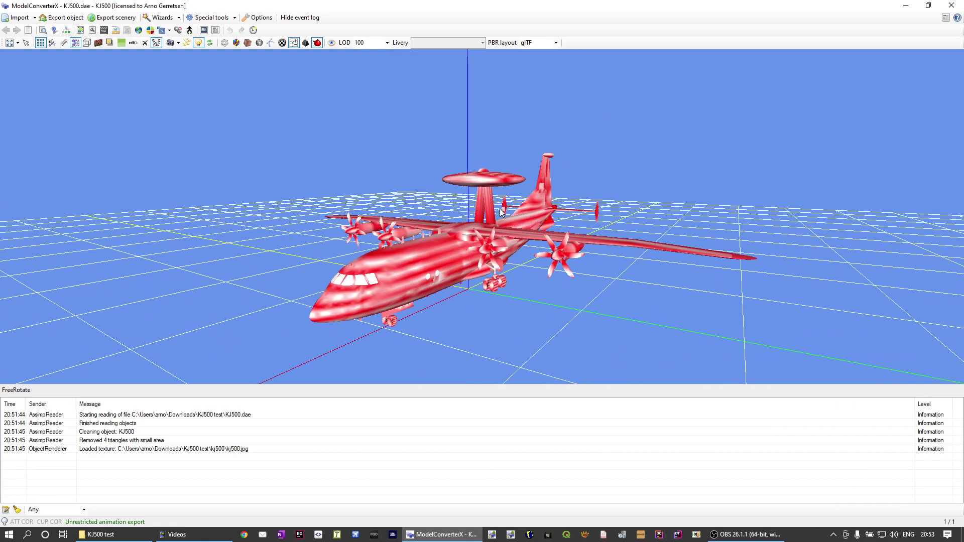
drag(452, 211, 440, 240)
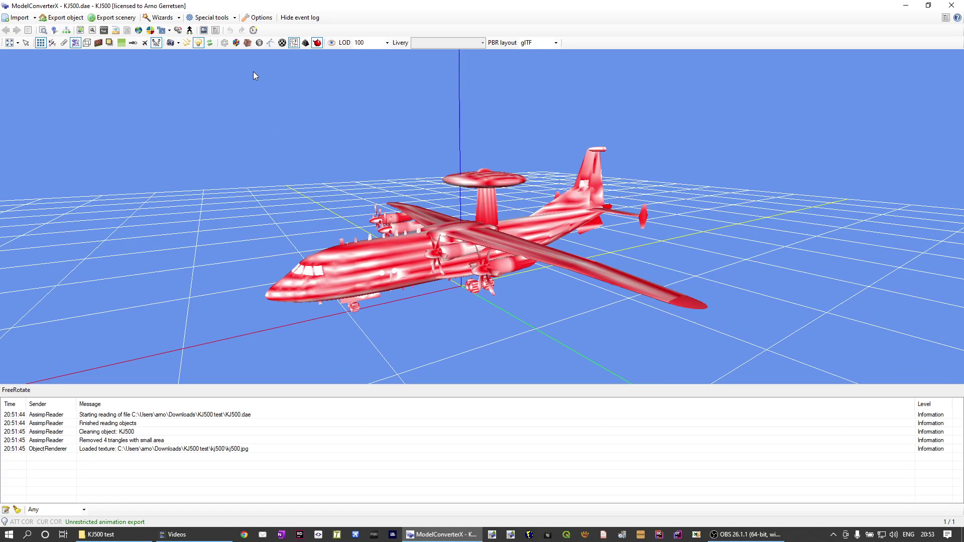
click(246, 45)
Reopen the object hierarchy and select the first ModelPart showing kj500 material and 50514 triangles
mouse_move(303, 112)
mouse_down()
mouse_move(341, 168)
mouse_move(357, 164)
mouse_up()
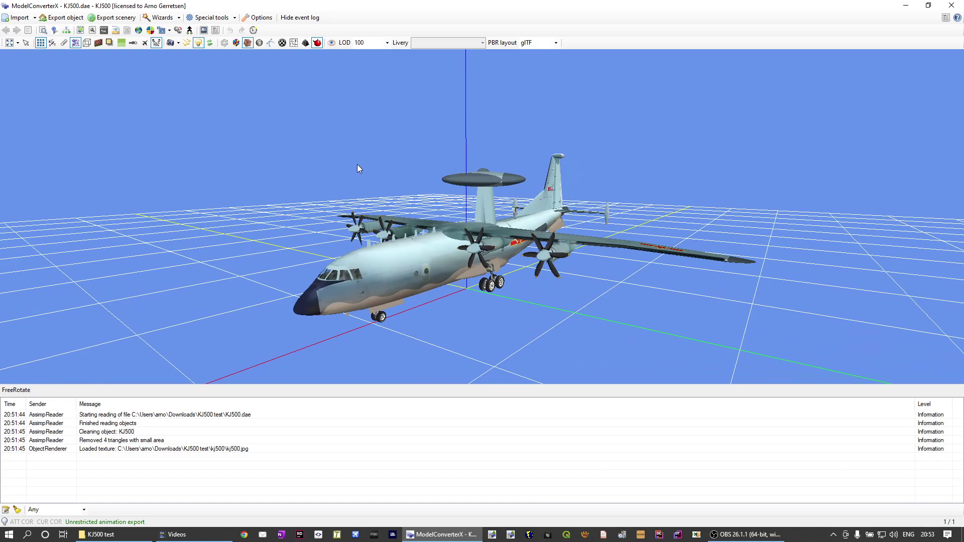
click(97, 43)
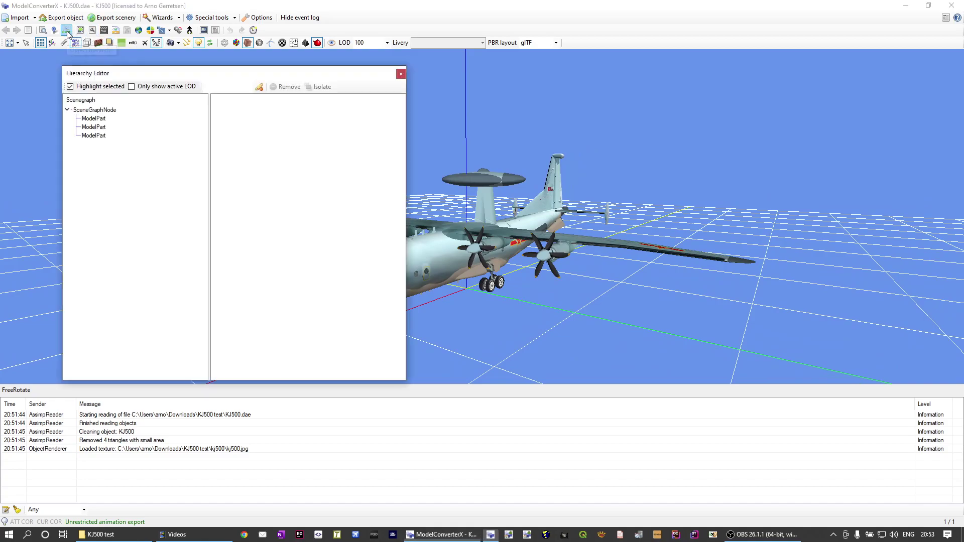
drag(223, 80, 755, 99)
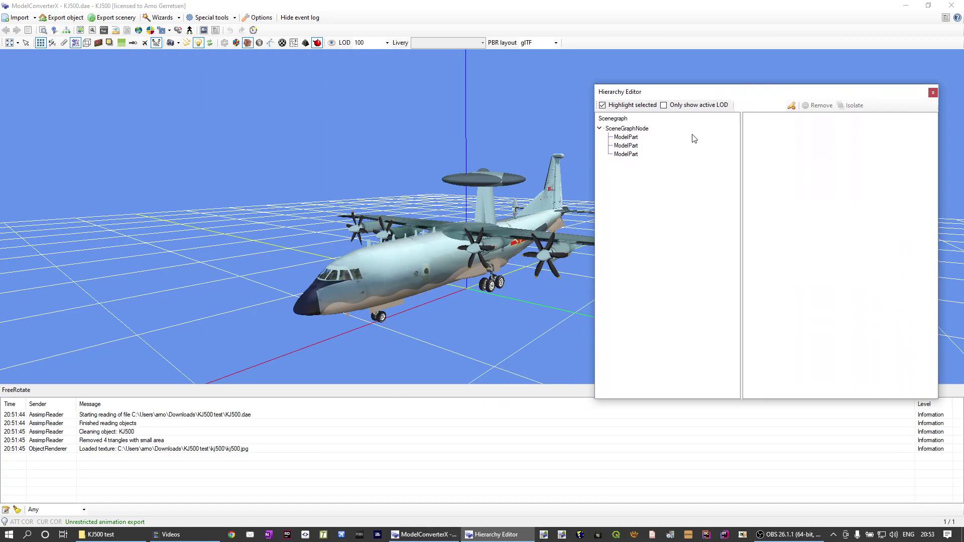
click(633, 140)
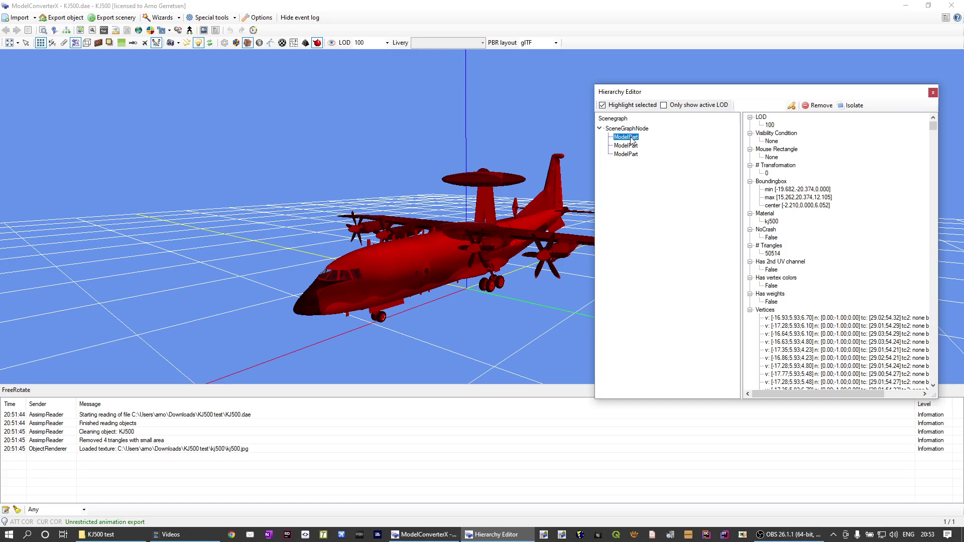
Normalize the first ModelPart's texture coordinates so values like 29.02 become 0.02
right_click(631, 140)
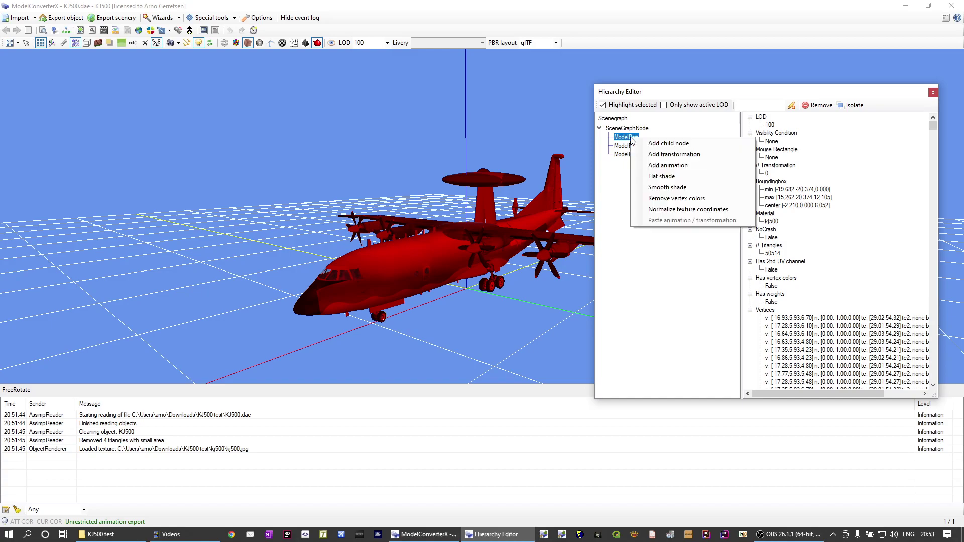
click(677, 210)
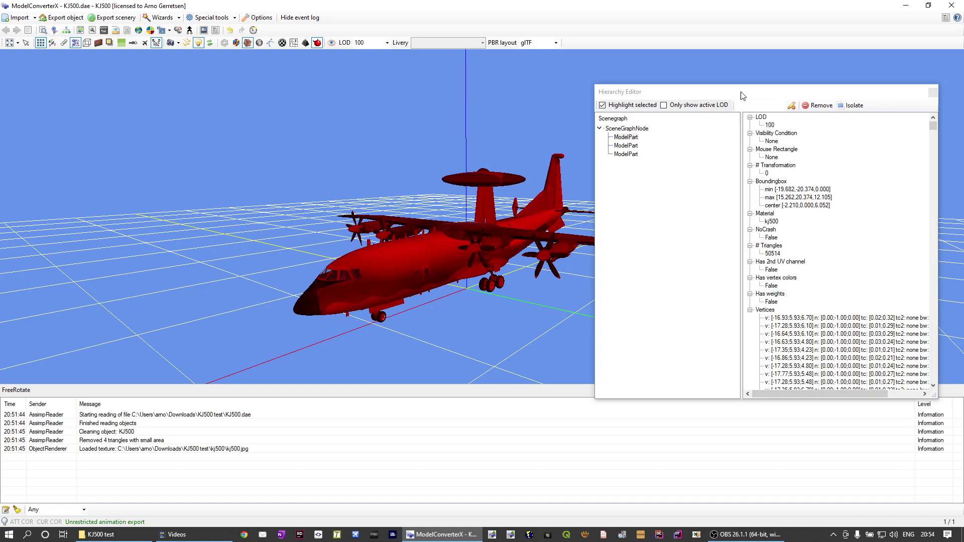
Close the hierarchy and compare the KJ500 untextured and textured from a frontal, level view
click(933, 94)
drag(591, 199, 538, 215)
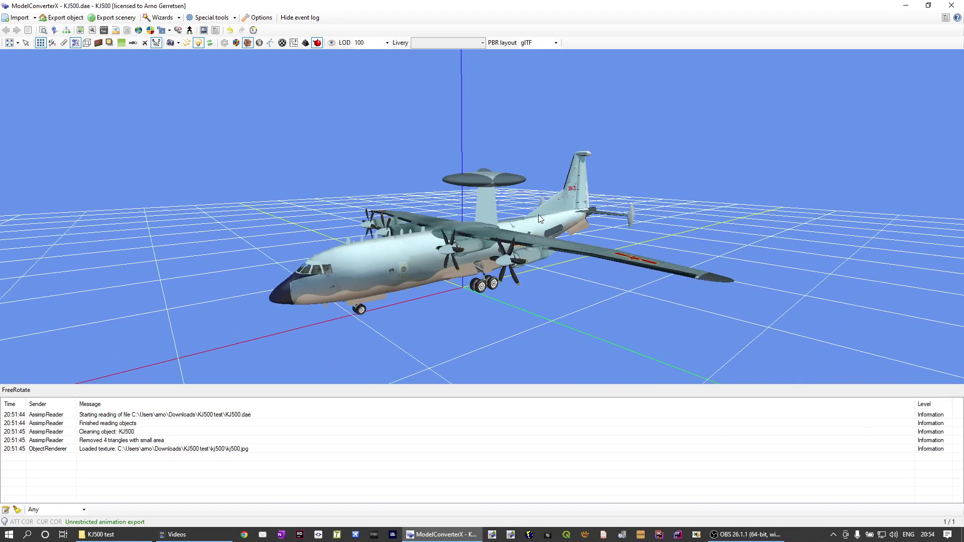
click(294, 43)
drag(327, 201, 235, 151)
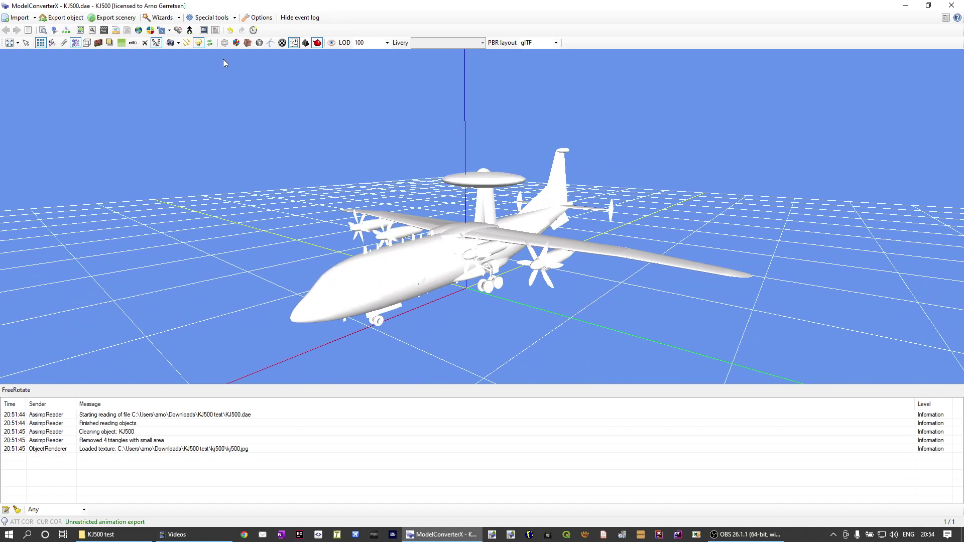
click(247, 44)
drag(352, 196, 362, 191)
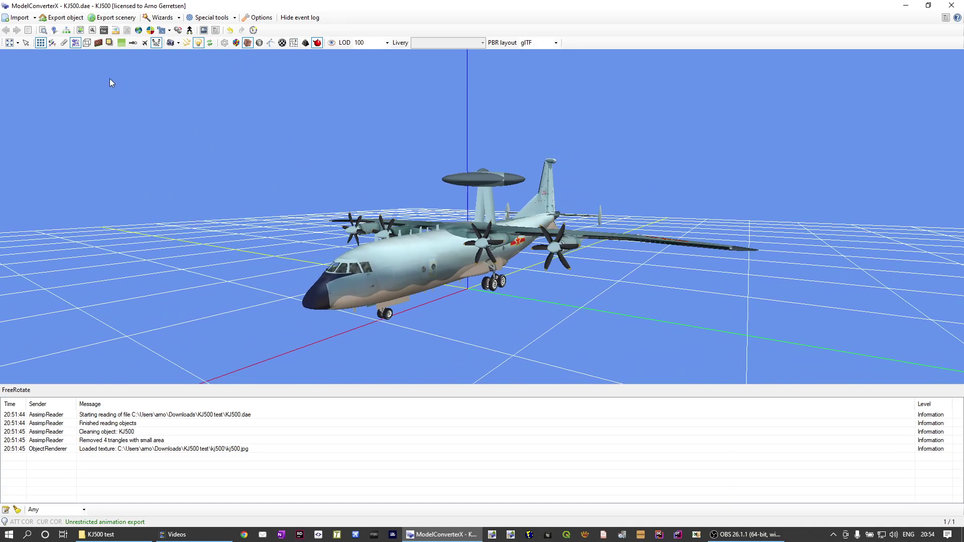
Export KJ500 as an MSFS scenery package into the msfs2 folder
click(113, 19)
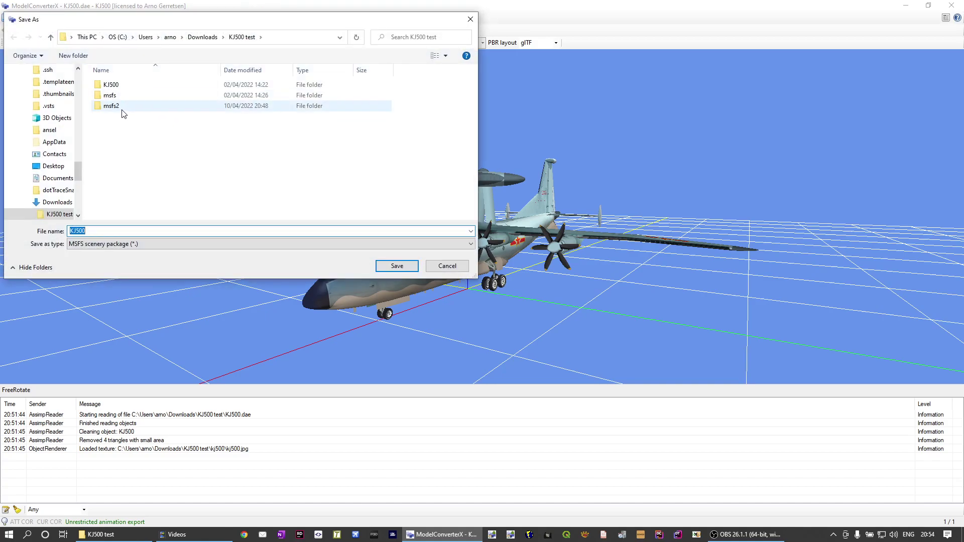
double_click(122, 107)
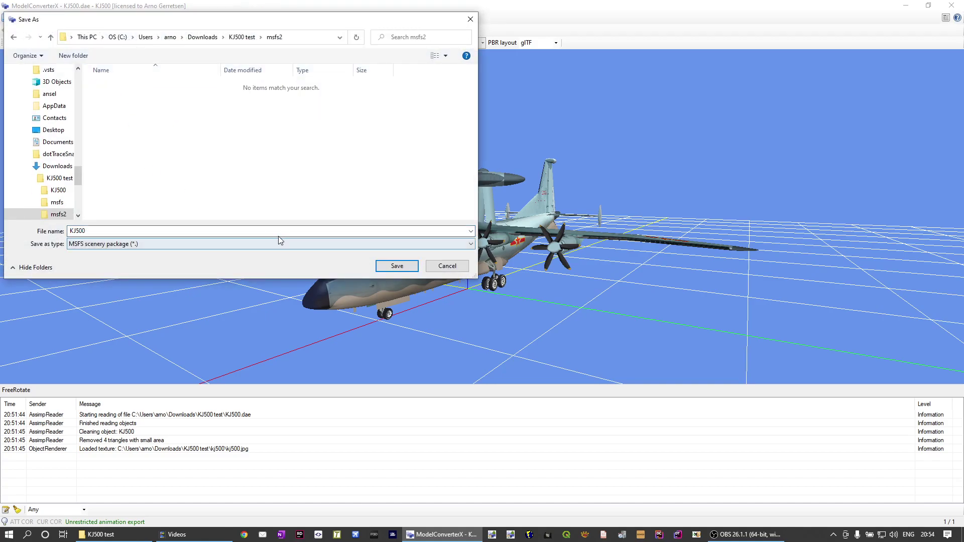
click(396, 267)
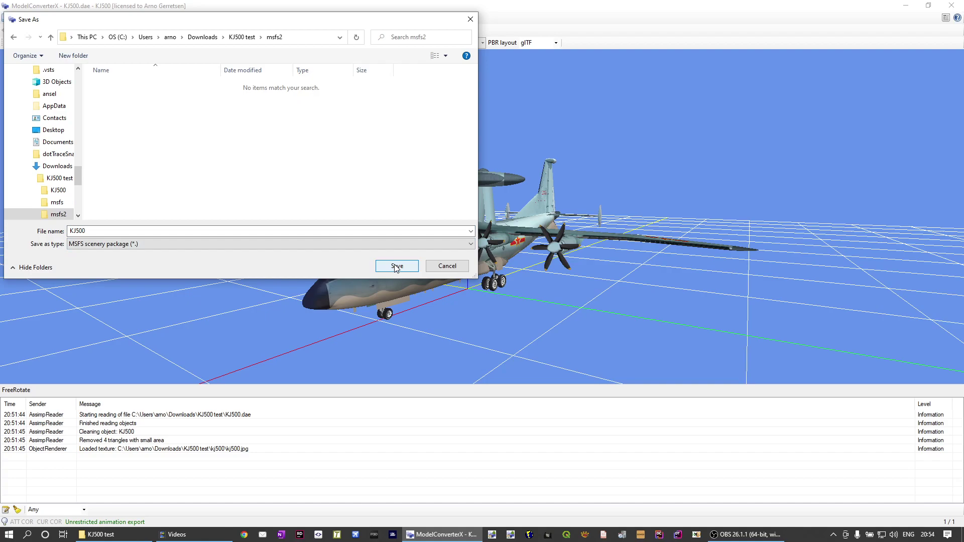
click(397, 267)
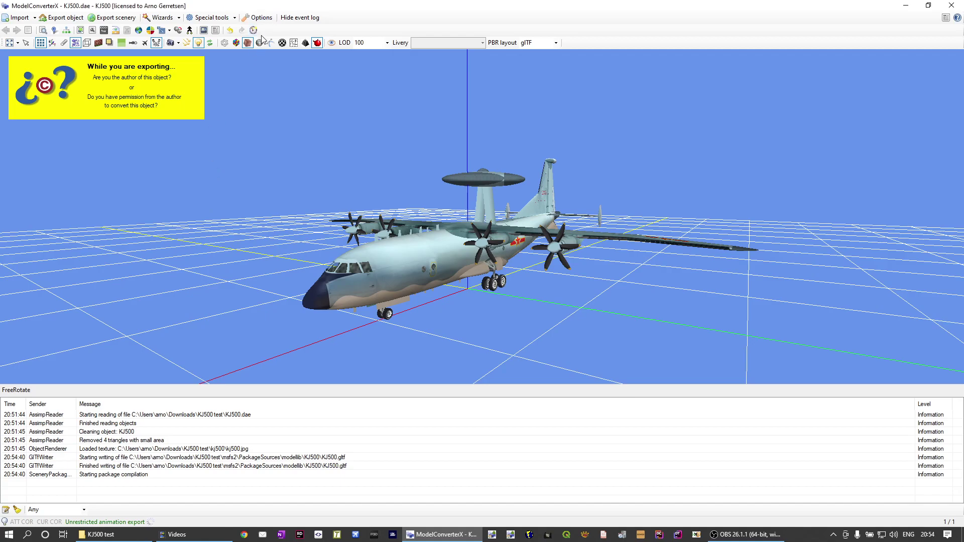
click(258, 17)
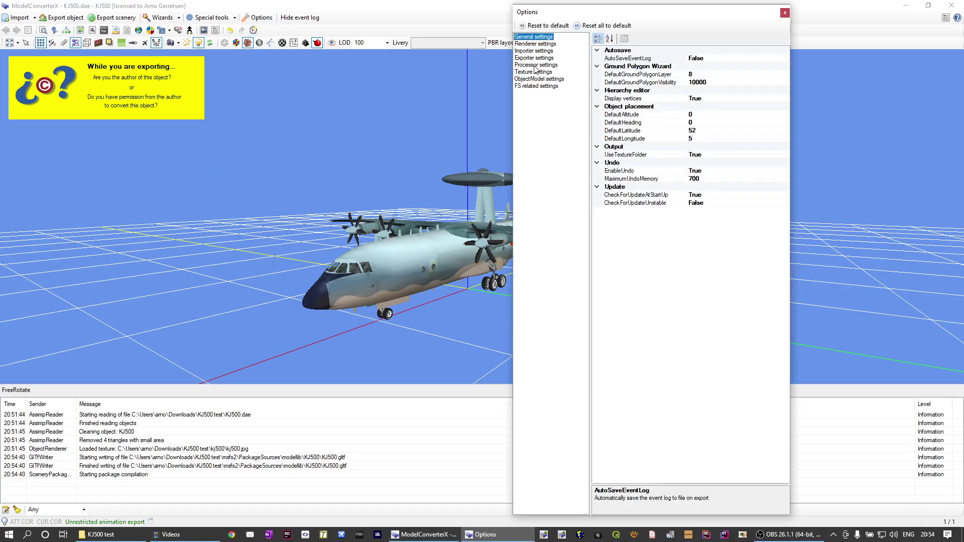
Confirm SceneryPackageWriter's CompilePackage is True in Exporter settings, then close Options
click(535, 58)
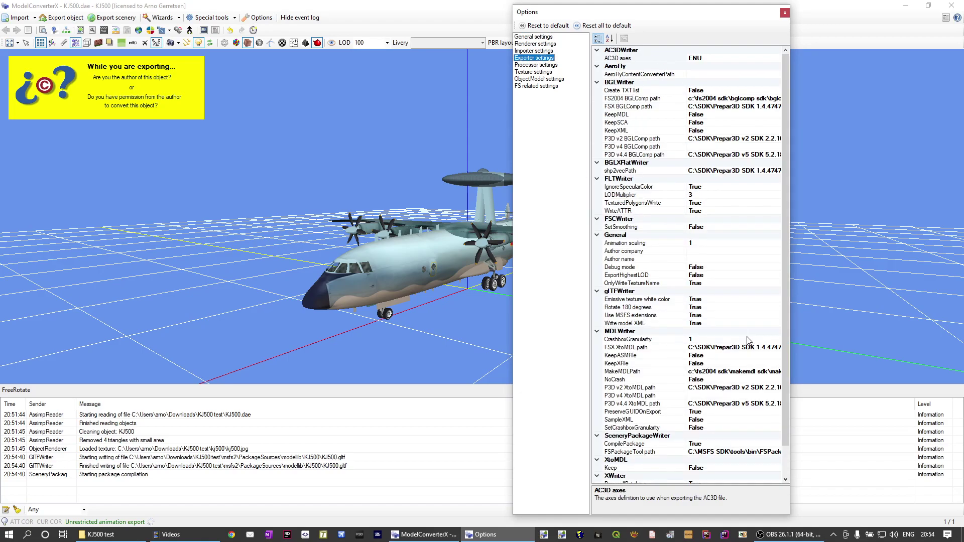
drag(787, 364, 787, 423)
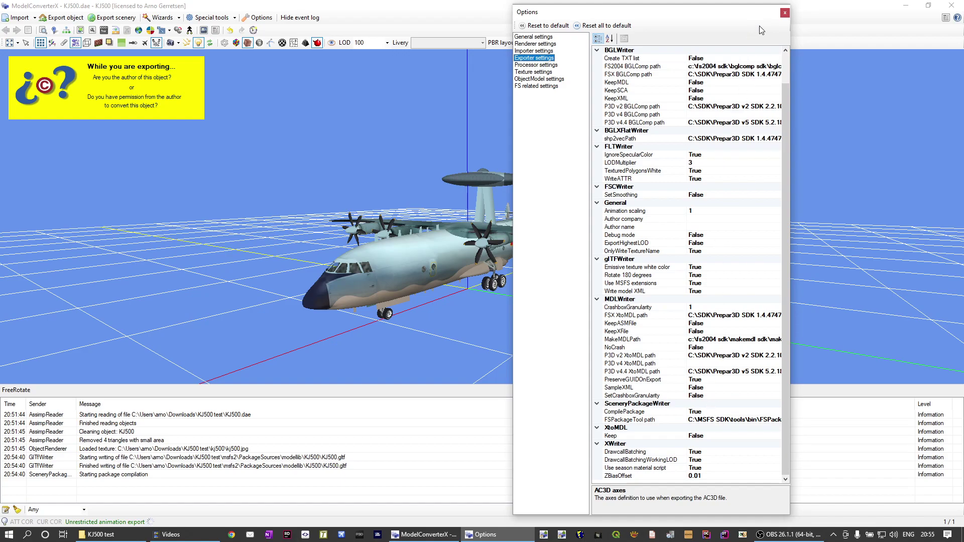
click(785, 13)
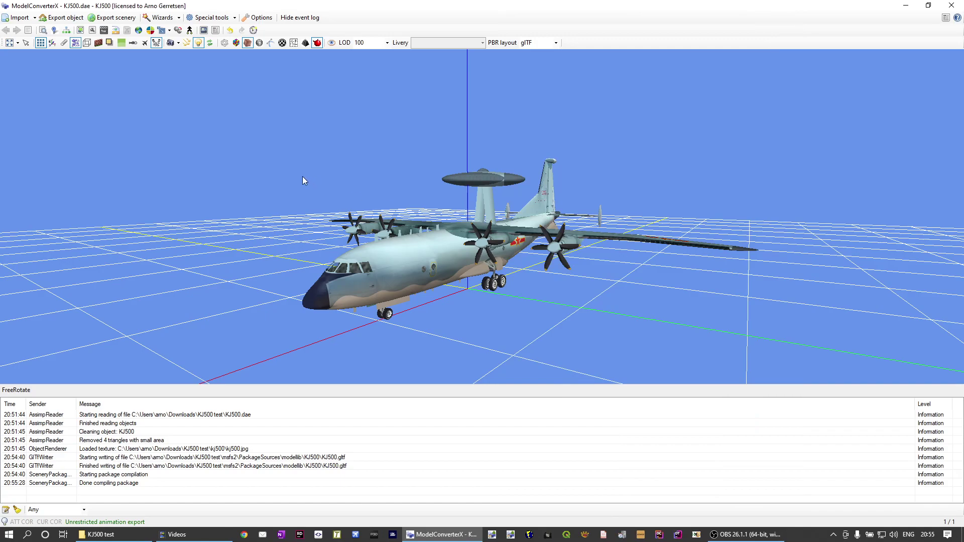
Browse to msfs2 > Packages > kj500 > scenery > KJ500 and drag modelLib.BGL into ModelConverterX
click(100, 535)
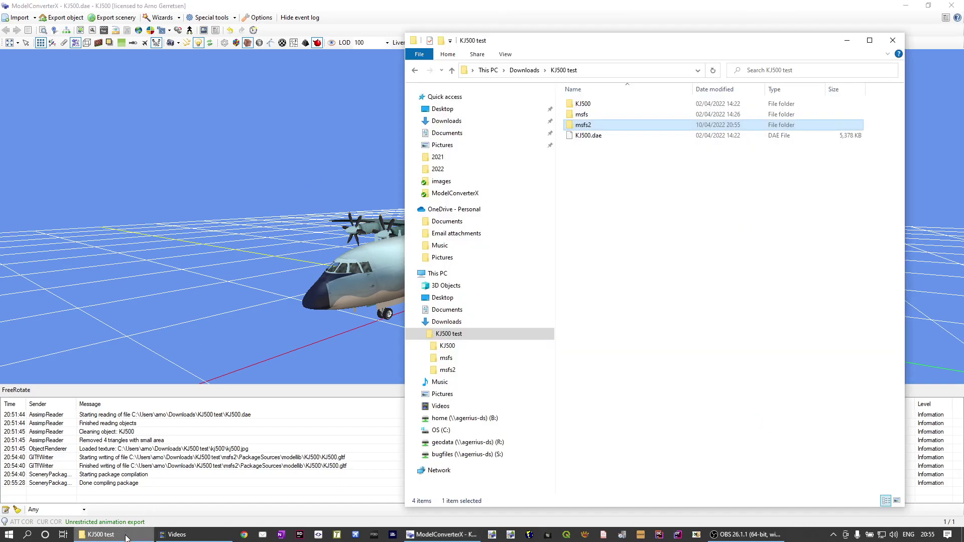
double_click(578, 128)
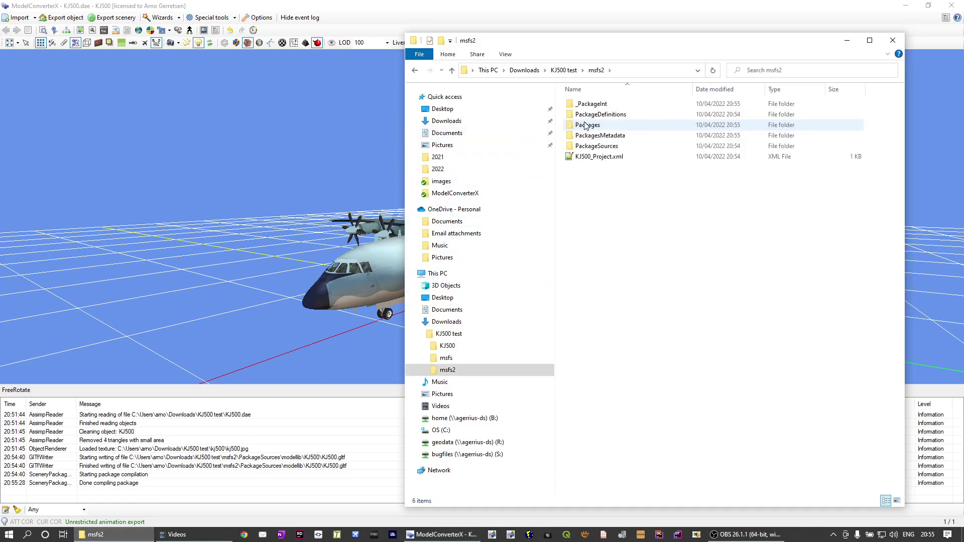
double_click(590, 127)
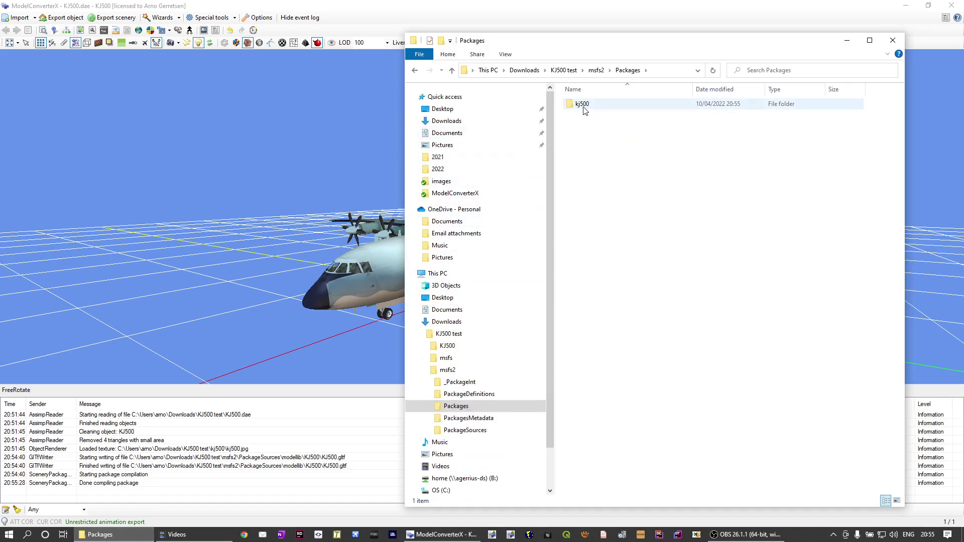
double_click(587, 105)
double_click(584, 104)
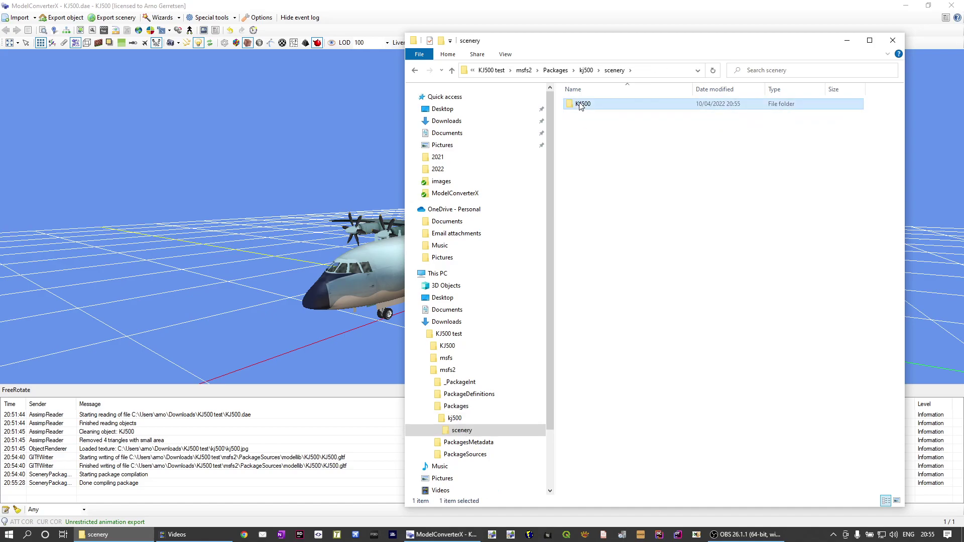
double_click(583, 104)
drag(584, 107, 294, 263)
Orbit the compiled BGL aircraft to inspect its checker texture, then open the recent imports list
click(311, 74)
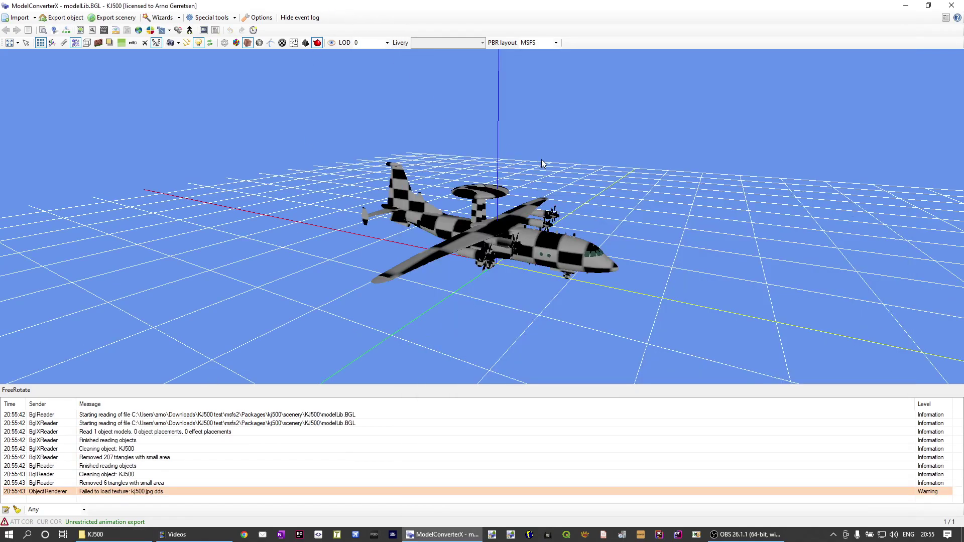
drag(477, 159, 442, 151)
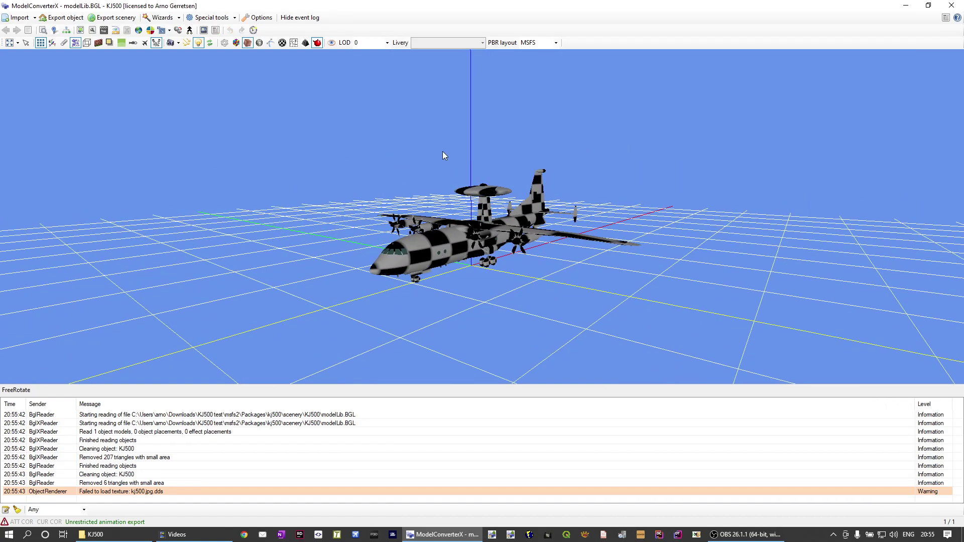
mouse_move(444, 241)
mouse_down()
mouse_move(466, 231)
mouse_move(436, 235)
mouse_up()
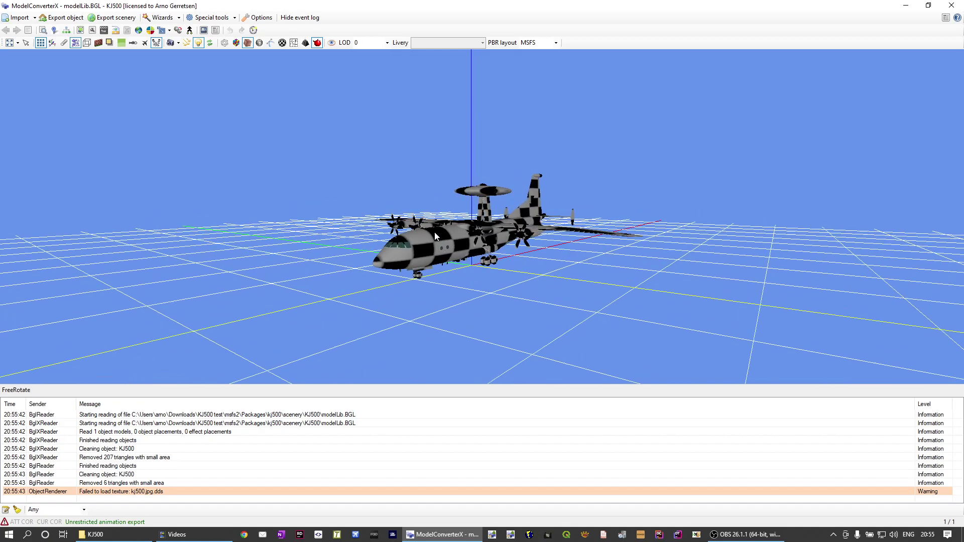
click(33, 18)
Reload KJ500.dae and normalize the first ModelPart's texture coordinates in the Hierarchy Editor
click(42, 41)
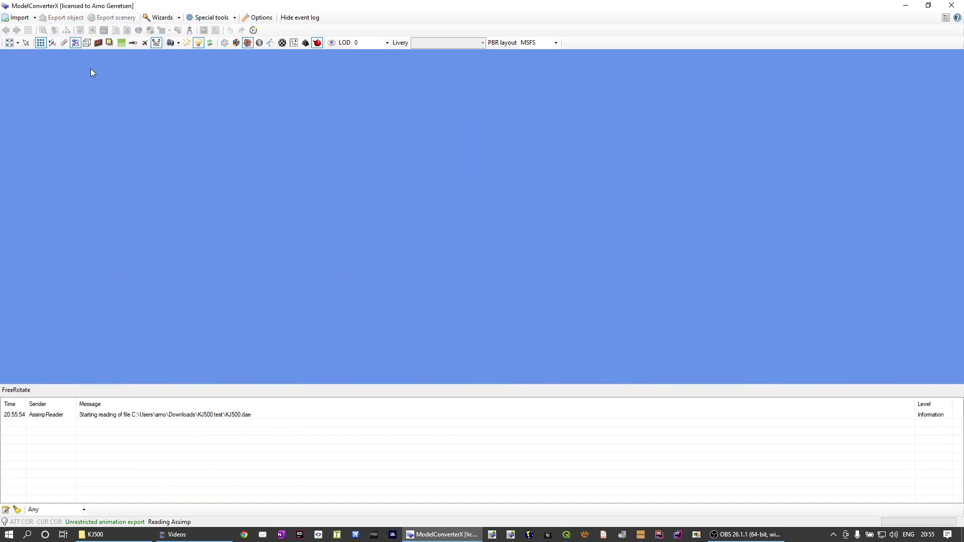
drag(343, 166, 362, 160)
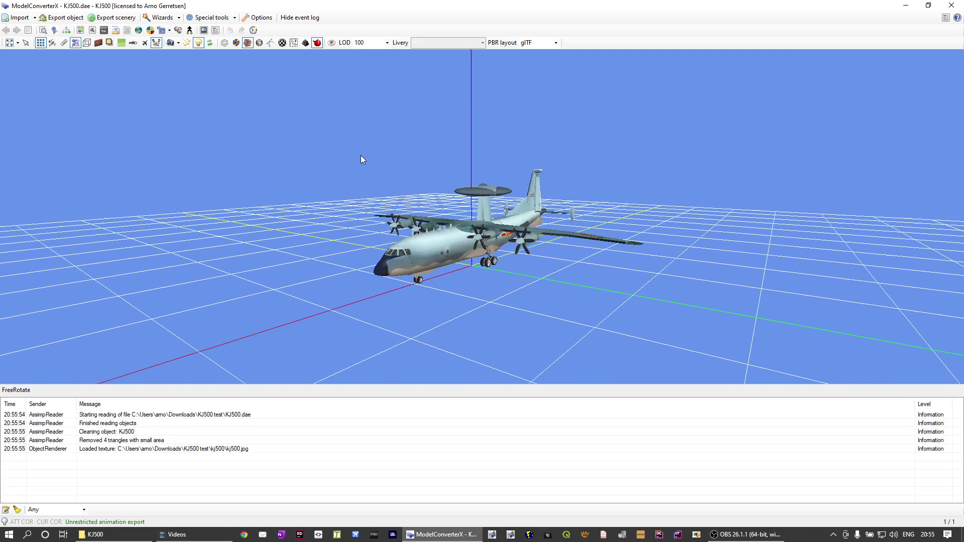
click(66, 31)
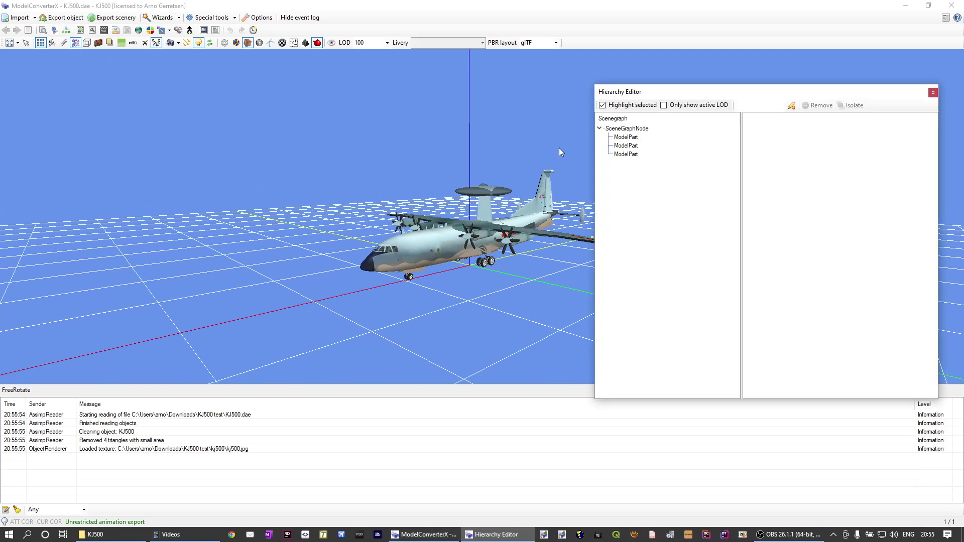
click(627, 141)
right_click(627, 141)
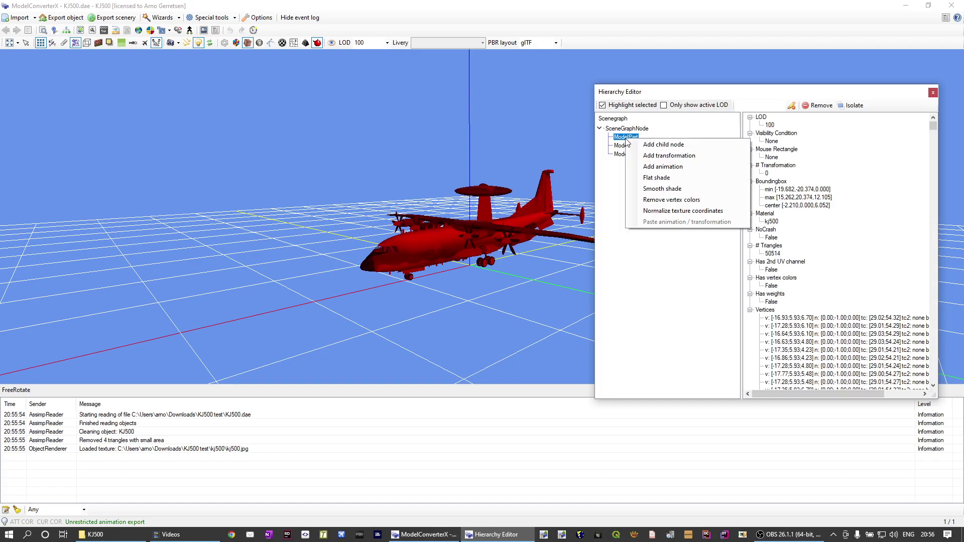
click(668, 211)
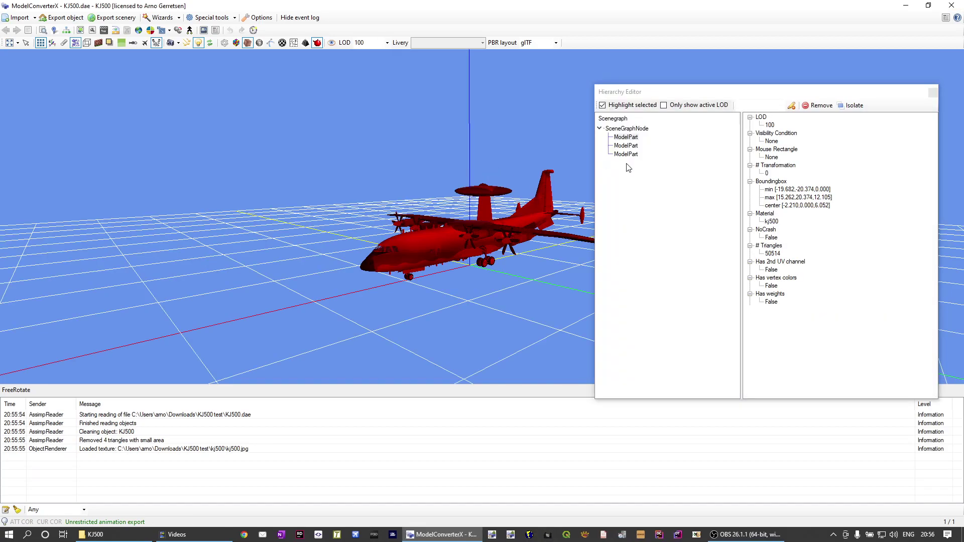
click(934, 95)
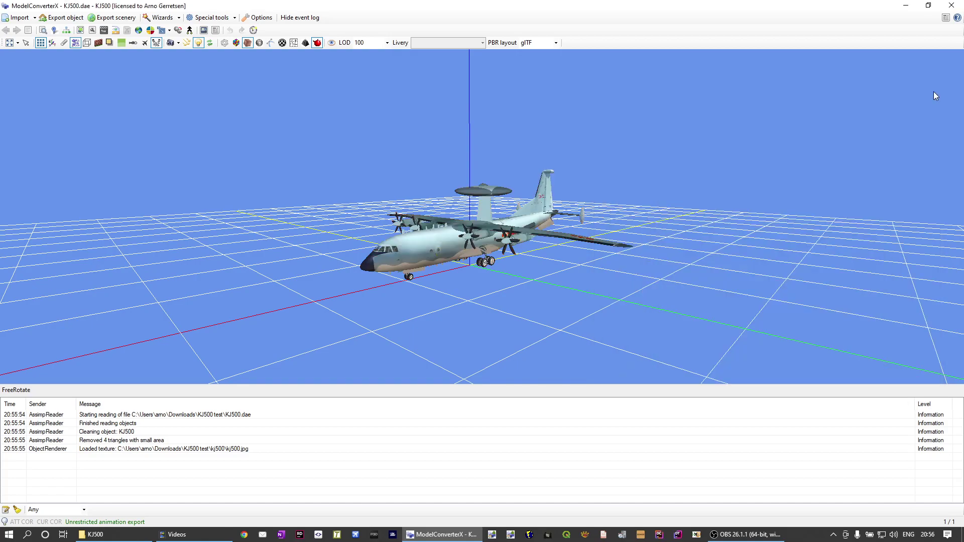
In the Material Editor's textures list, browse the texture folder to msfs2\PackageSources\modellib
click(81, 30)
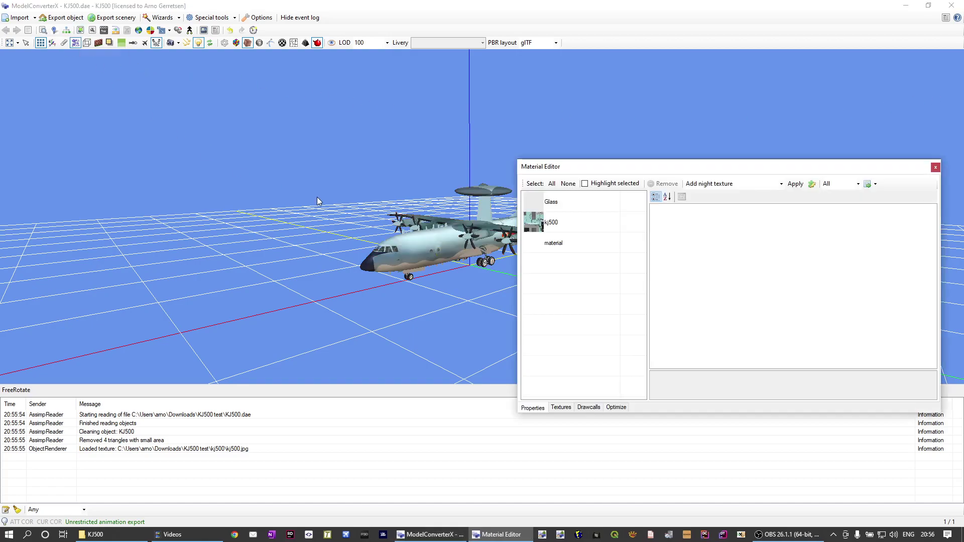
click(562, 407)
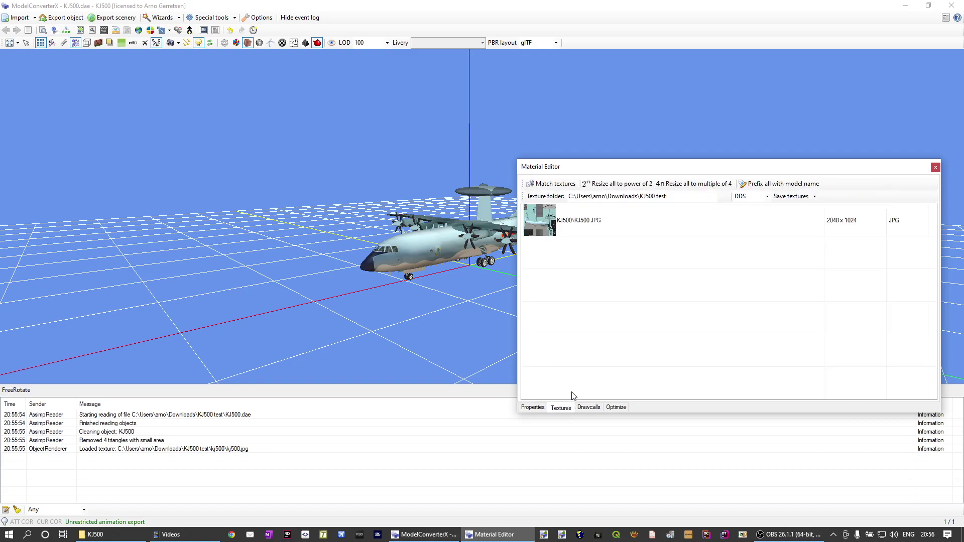
click(725, 197)
click(432, 311)
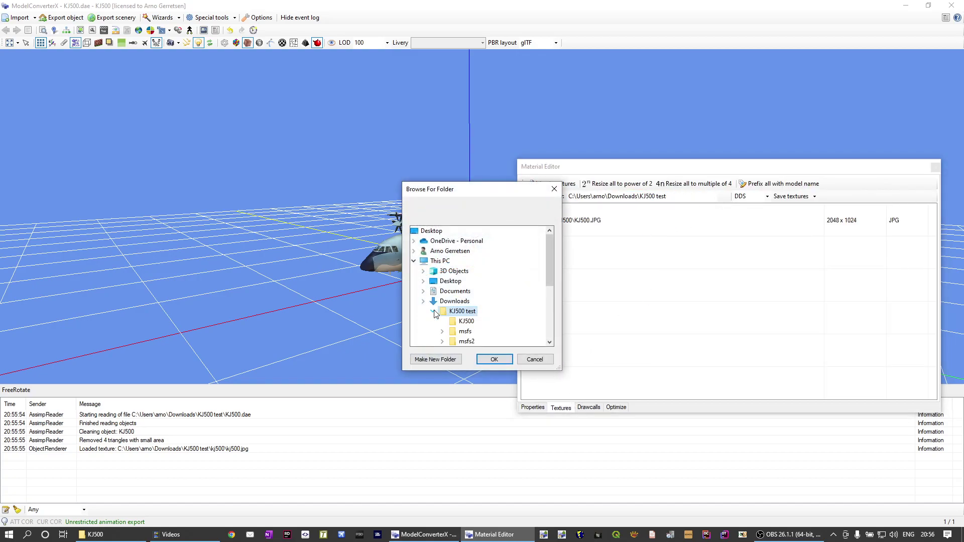
scroll(446, 301, down, 2)
click(442, 281)
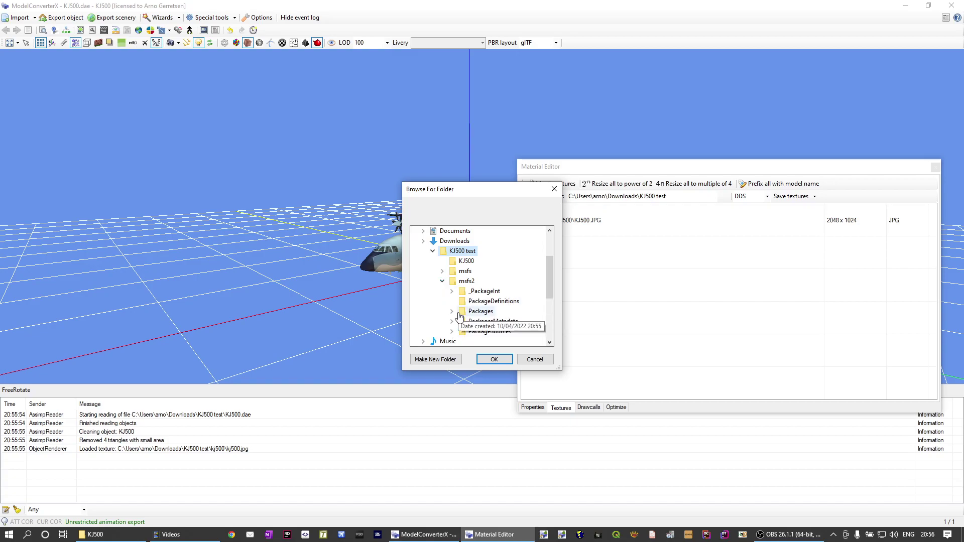
click(452, 331)
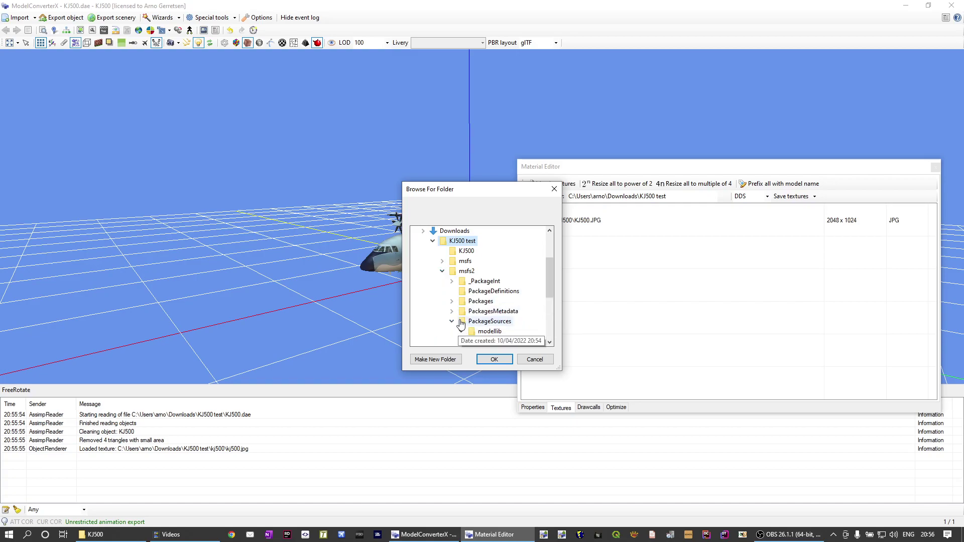
click(461, 331)
Create a new 'texture' folder inside modellib and use it as the texture folder
click(490, 301)
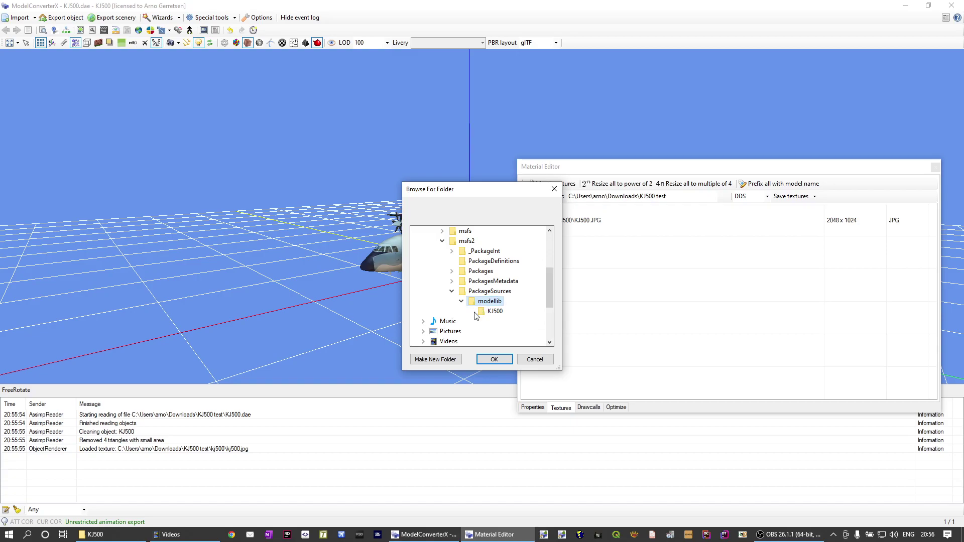
click(449, 364)
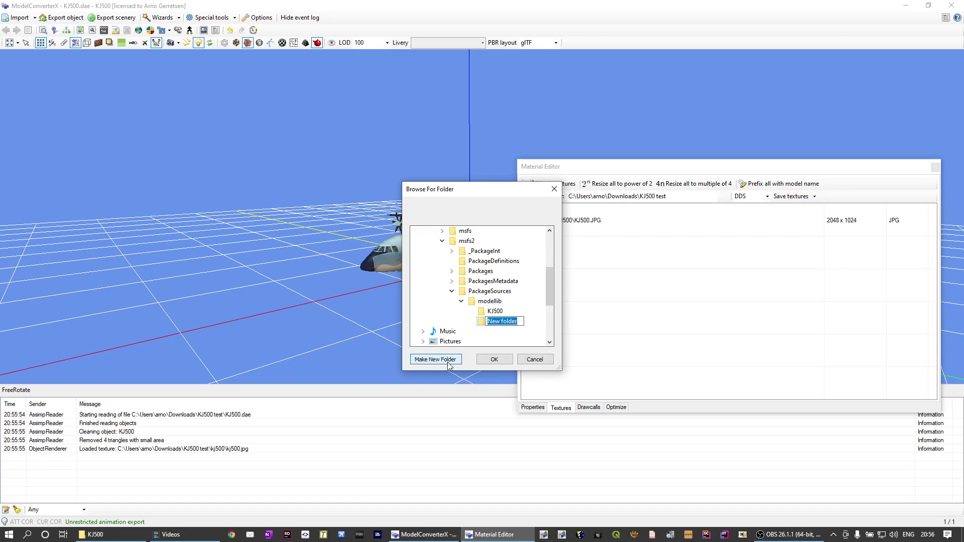
text(texture)
key(Return)
click(494, 359)
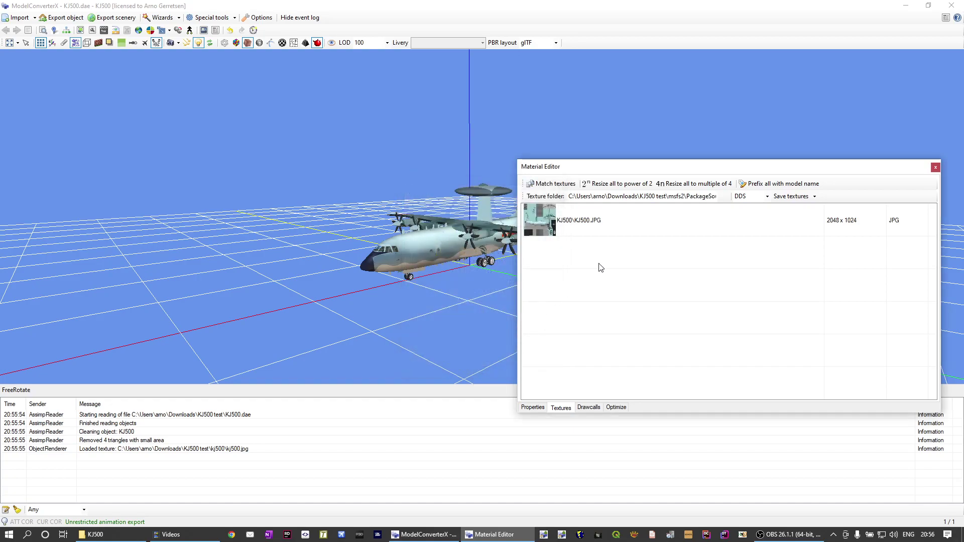
Save the KJ500 texture in PNG format
click(768, 196)
click(751, 223)
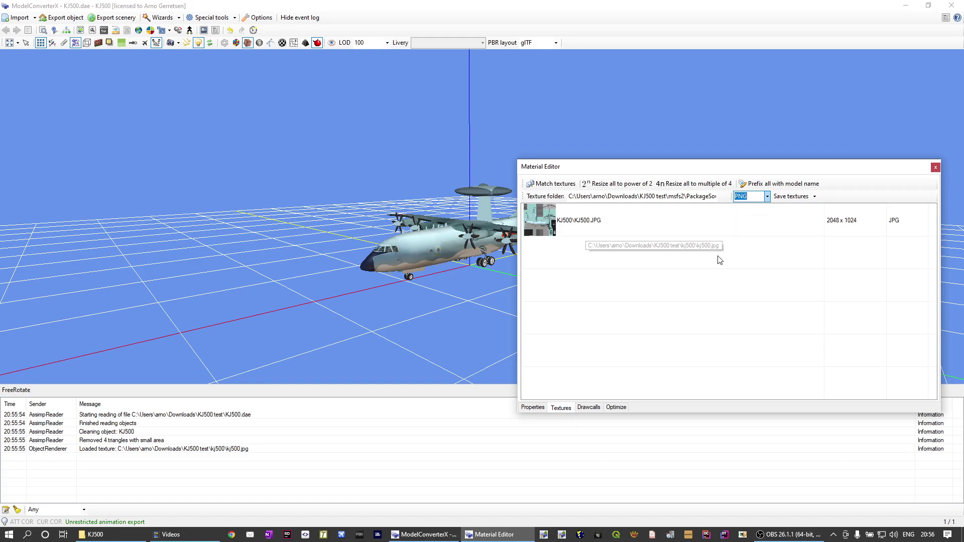
click(787, 198)
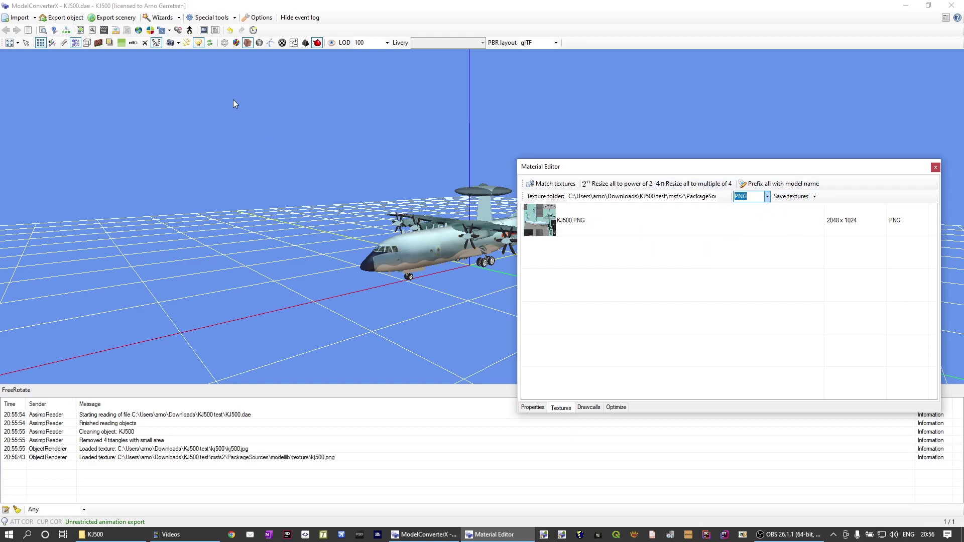
Export KJ500 as an MSFS scenery package into msfs2, compile it, and close the Material Editor
click(66, 20)
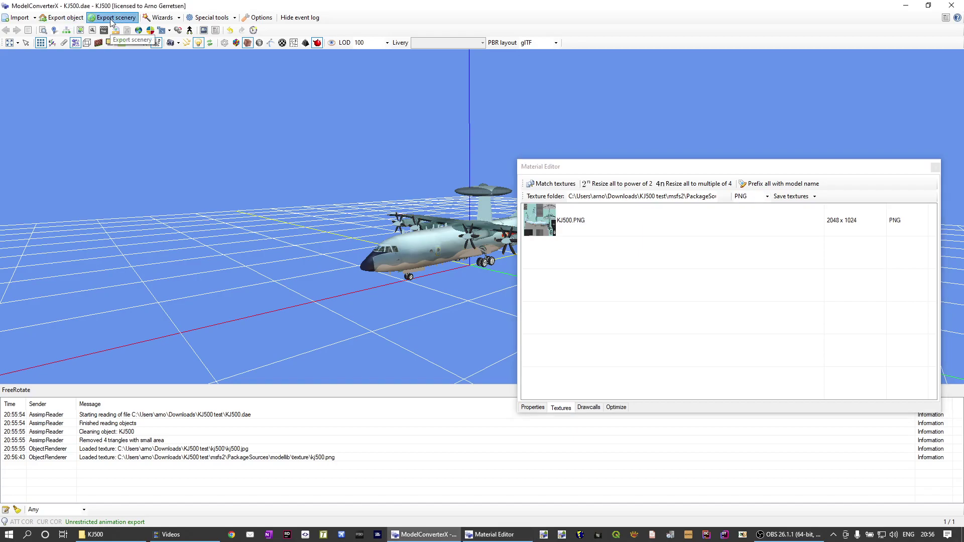
double_click(111, 106)
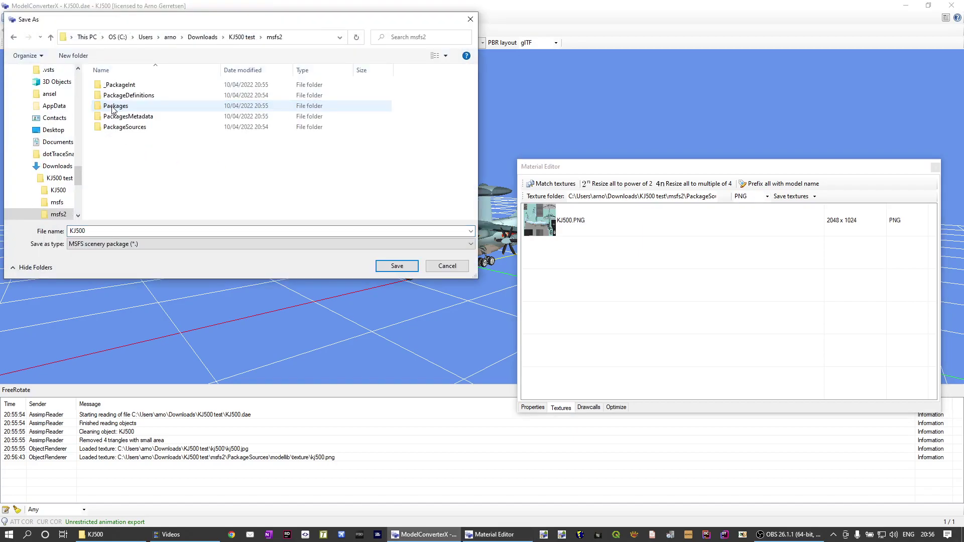
click(392, 265)
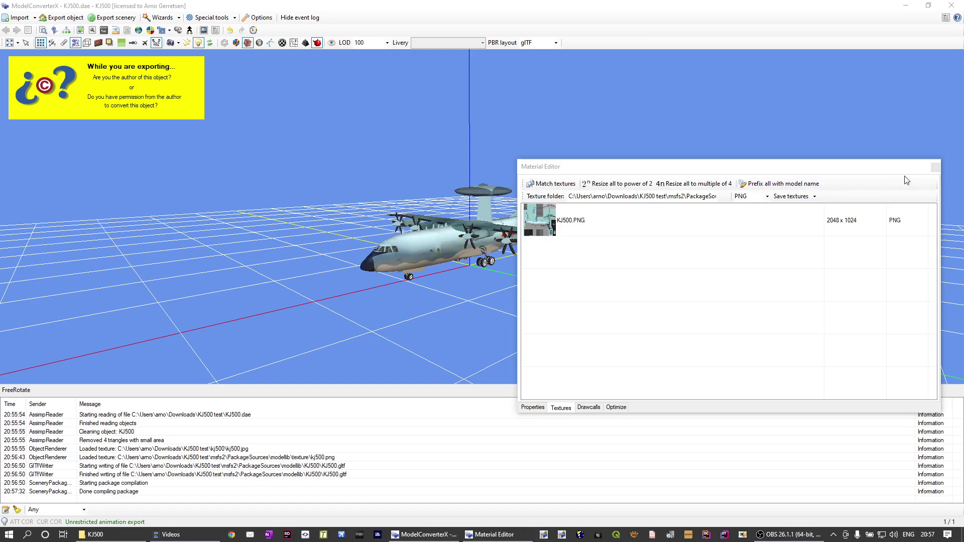
click(936, 166)
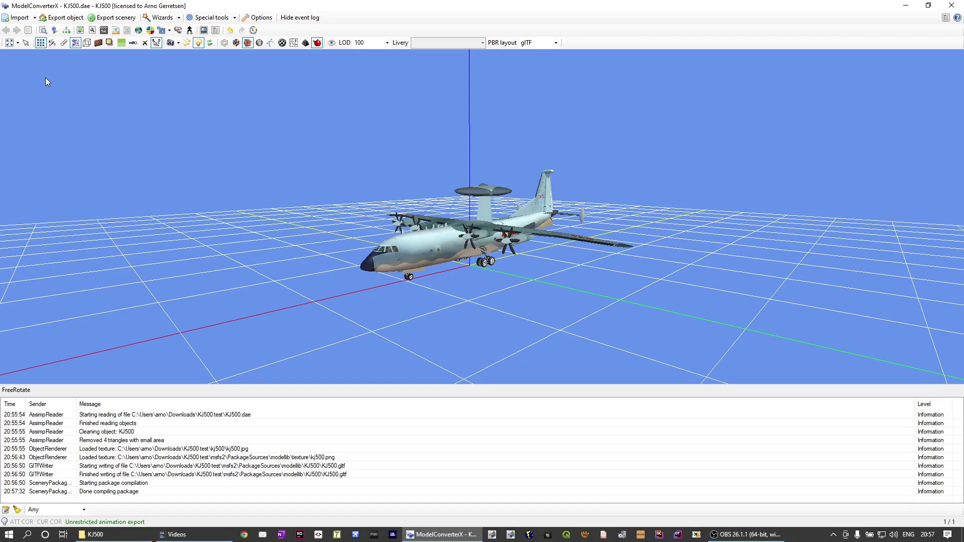
Load the recent msfs2 modelLib.BGL and orbit the aircraft to check its kj500.png texture
click(34, 18)
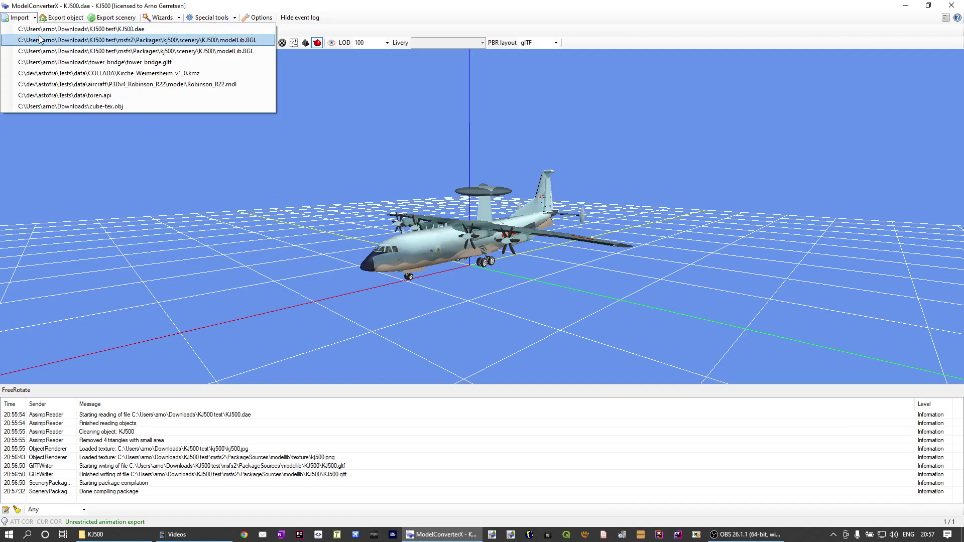
click(40, 41)
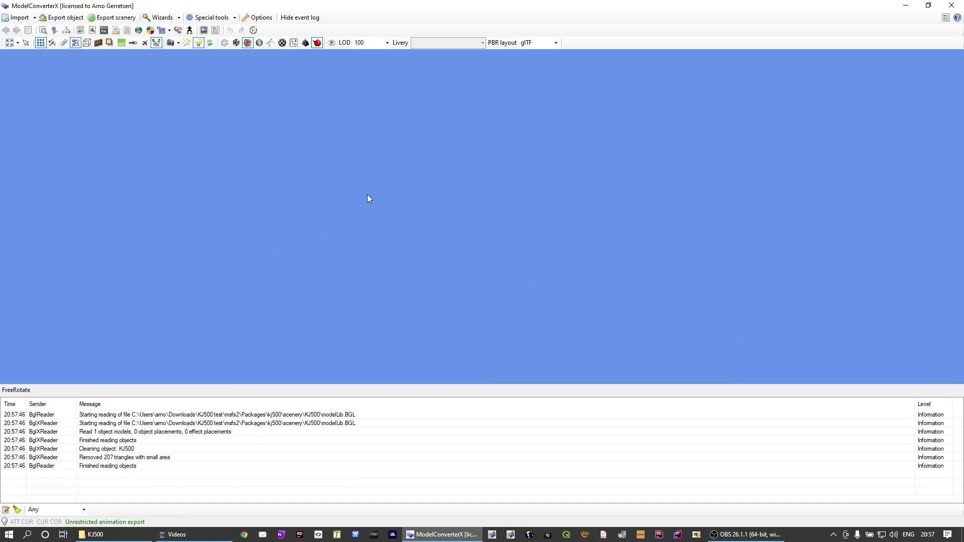
drag(534, 240, 409, 231)
scroll(409, 231, up, 4)
mouse_move(394, 263)
mouse_down()
mouse_move(527, 264)
mouse_move(384, 265)
mouse_move(403, 263)
mouse_up()
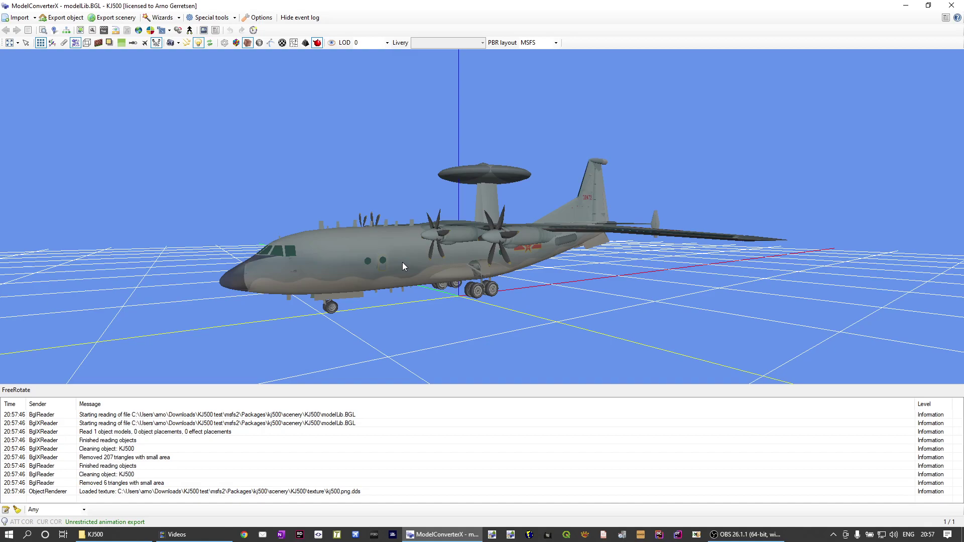